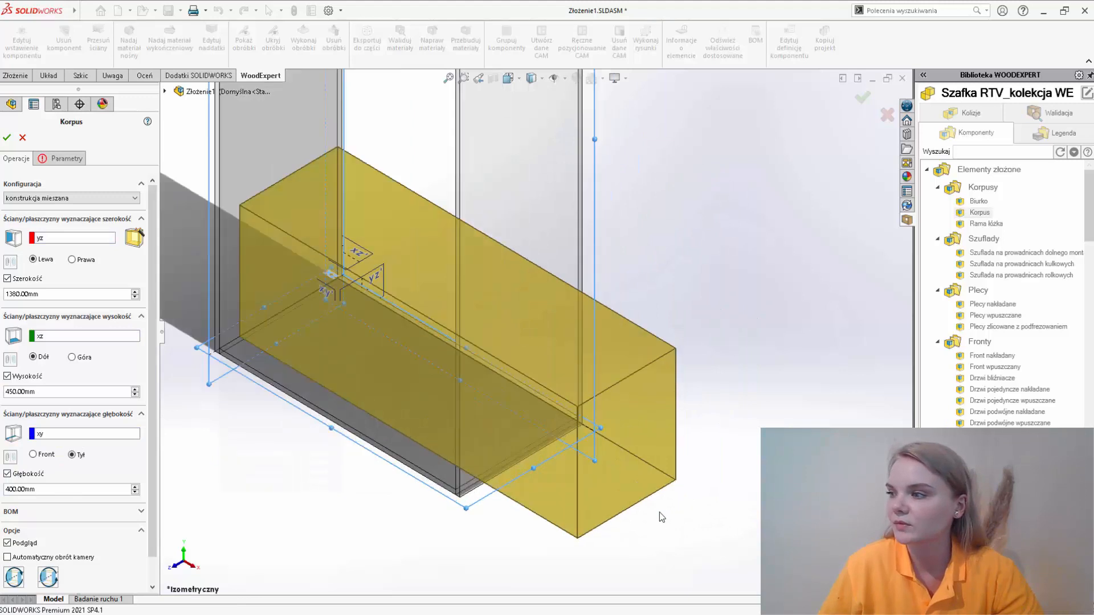
# Step: Choose the konstrukcja wieńcowa configuration for the Korpus cabinet, check its panel thicknesses and insert it
pyautogui.click(74, 198)
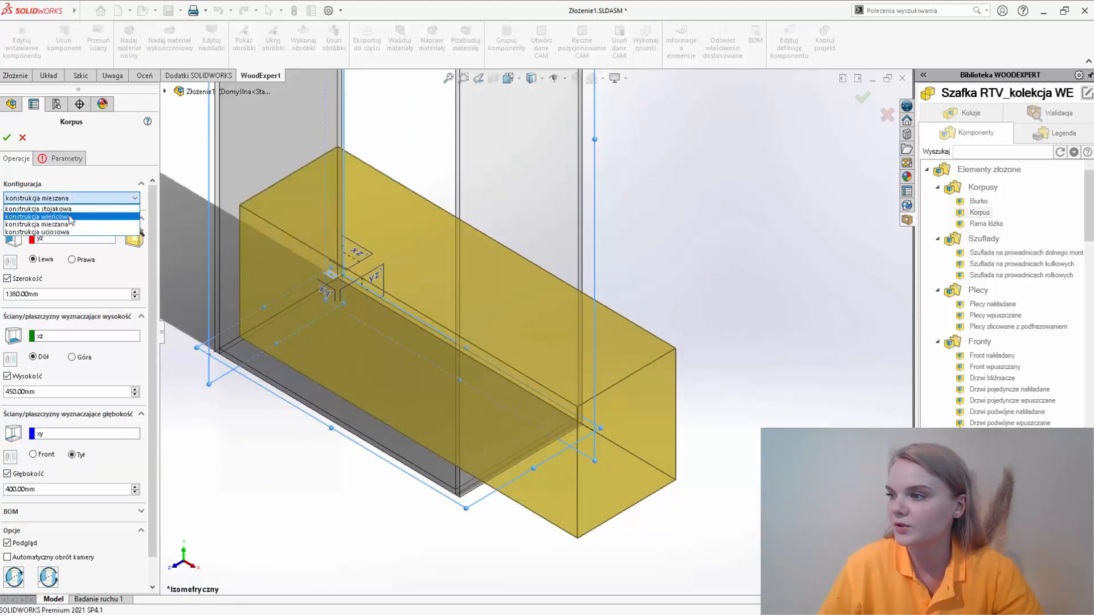
pyautogui.click(63, 216)
pyautogui.click(66, 158)
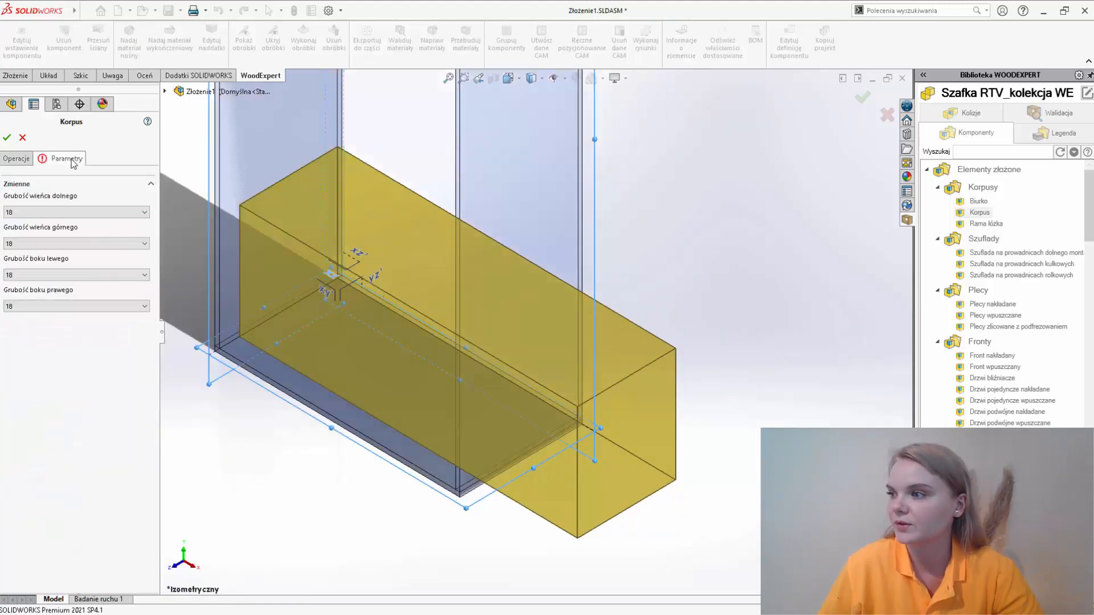
pyautogui.click(7, 138)
# Step: Insert the Plecy wpuszczane back panel, fitted automatically to the inner faces of the cabinet, with its default parameters
pyautogui.rightClick(1005, 318)
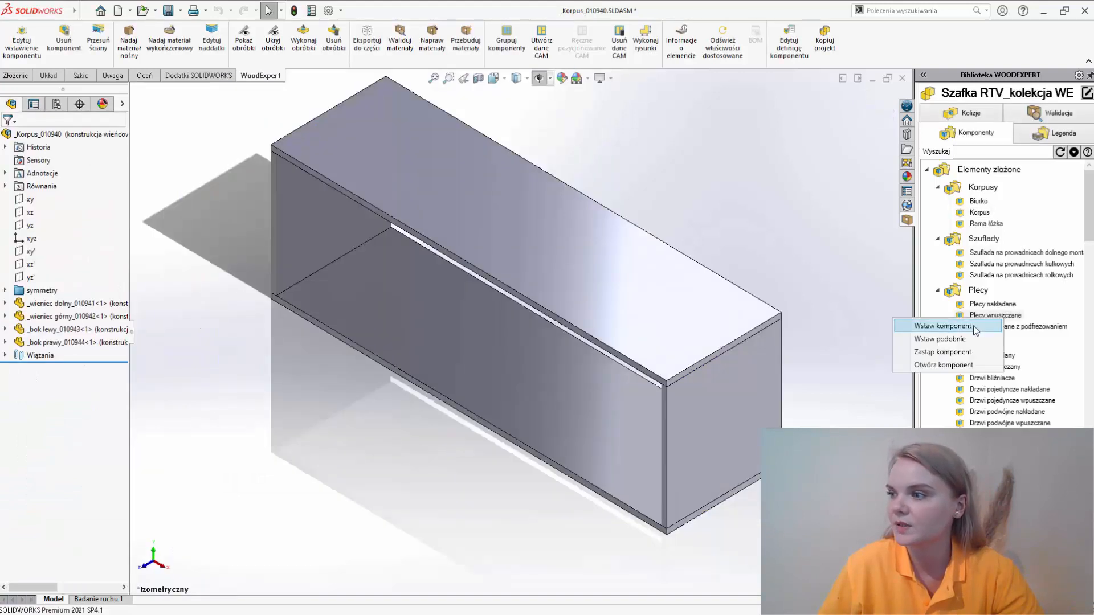
pyautogui.click(945, 326)
pyautogui.click(378, 246)
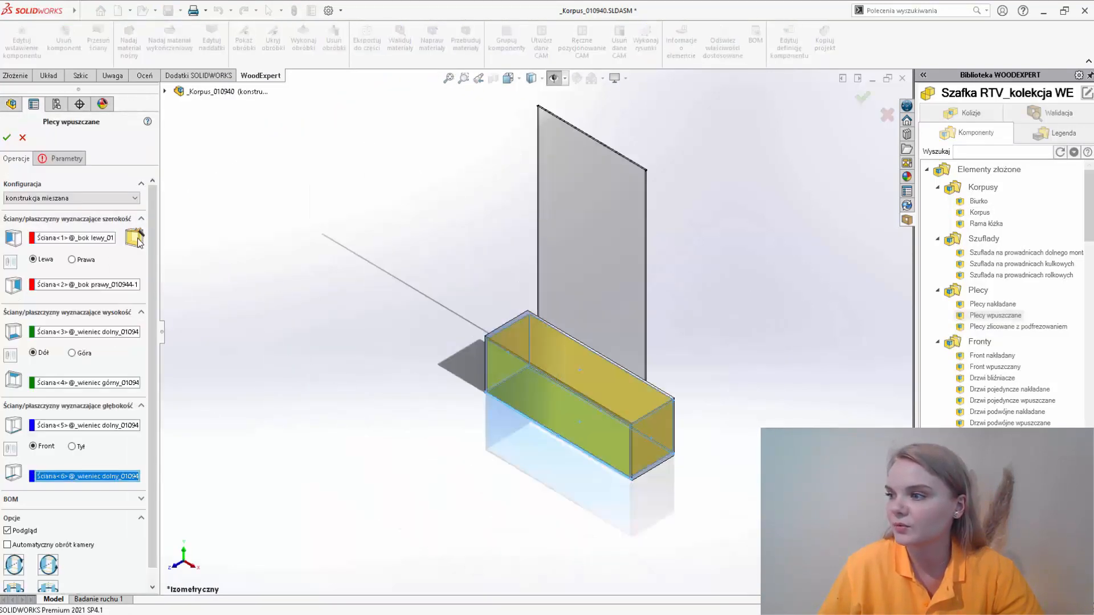
pyautogui.click(69, 158)
pyautogui.click(7, 137)
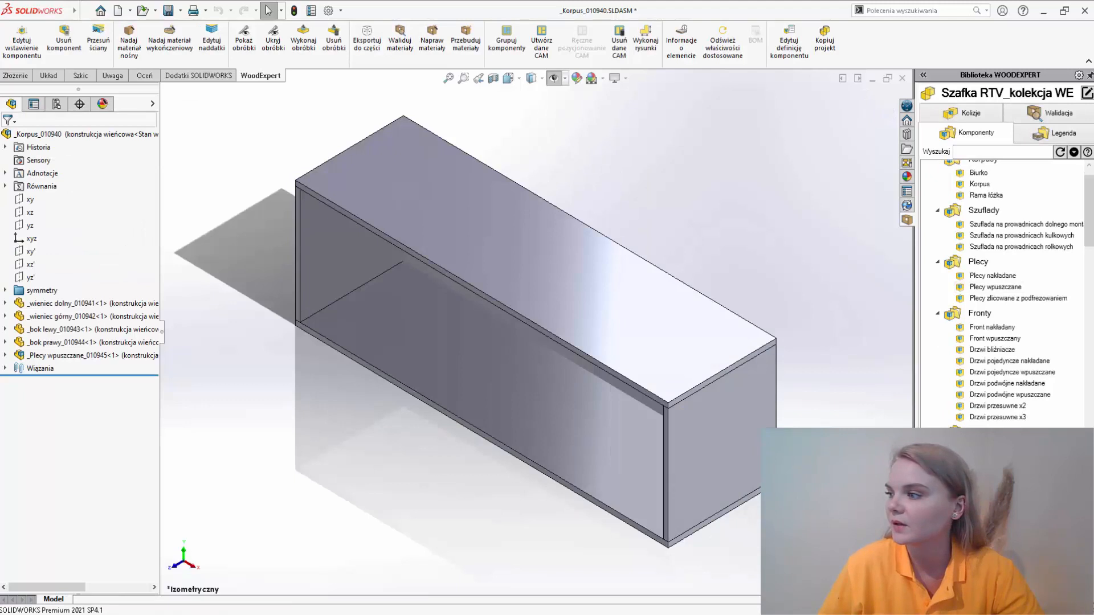
# Step: Insert a Przegroda pionowa vertical partition fitted inside the cabinet, with a clear width (Światło) of 400 mm from the left side
pyautogui.click(428, 318)
pyautogui.click(486, 341)
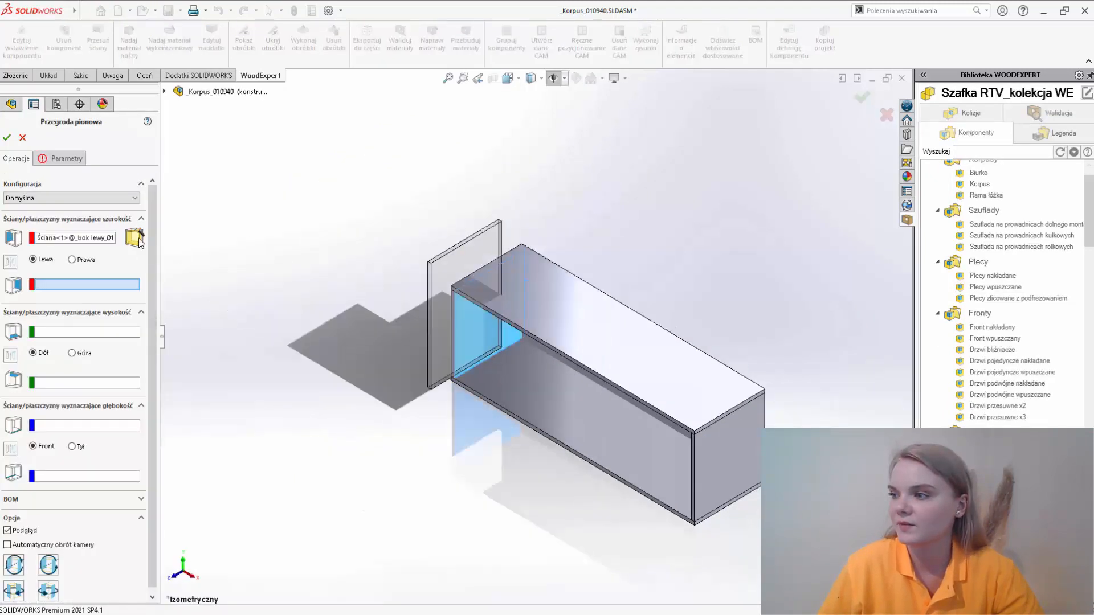
pyautogui.click(81, 160)
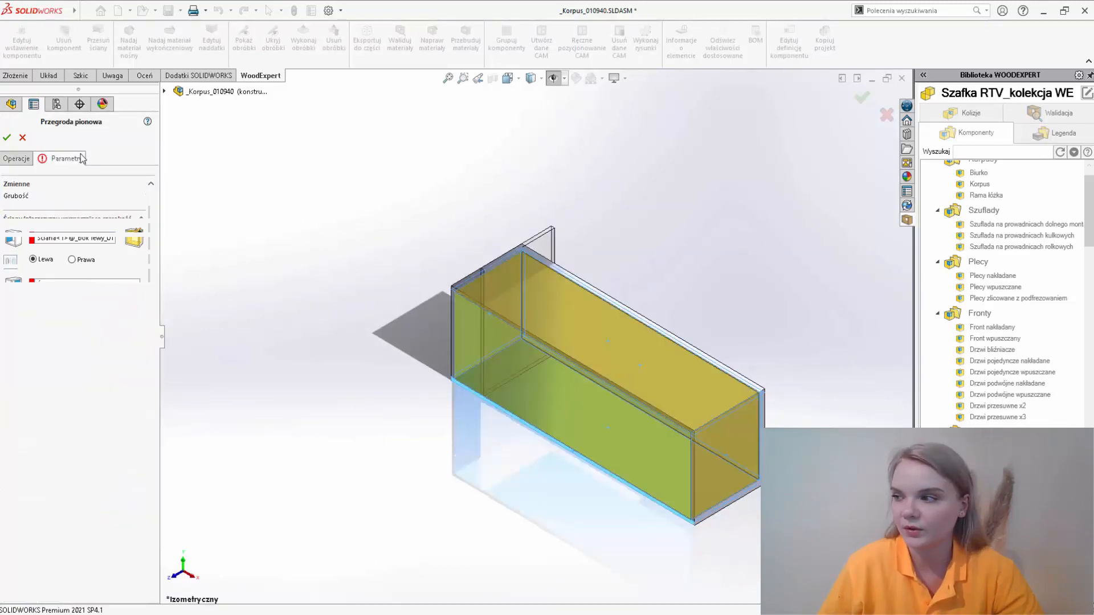
pyautogui.doubleClick(57, 274)
pyautogui.write('4')
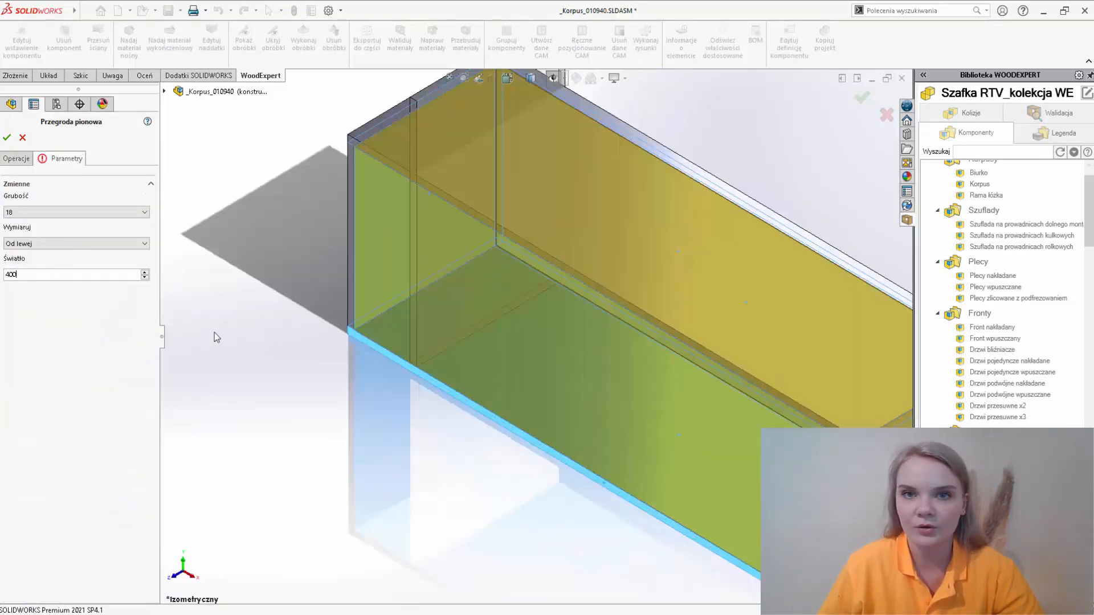
pyautogui.write('00')
pyautogui.click(6, 137)
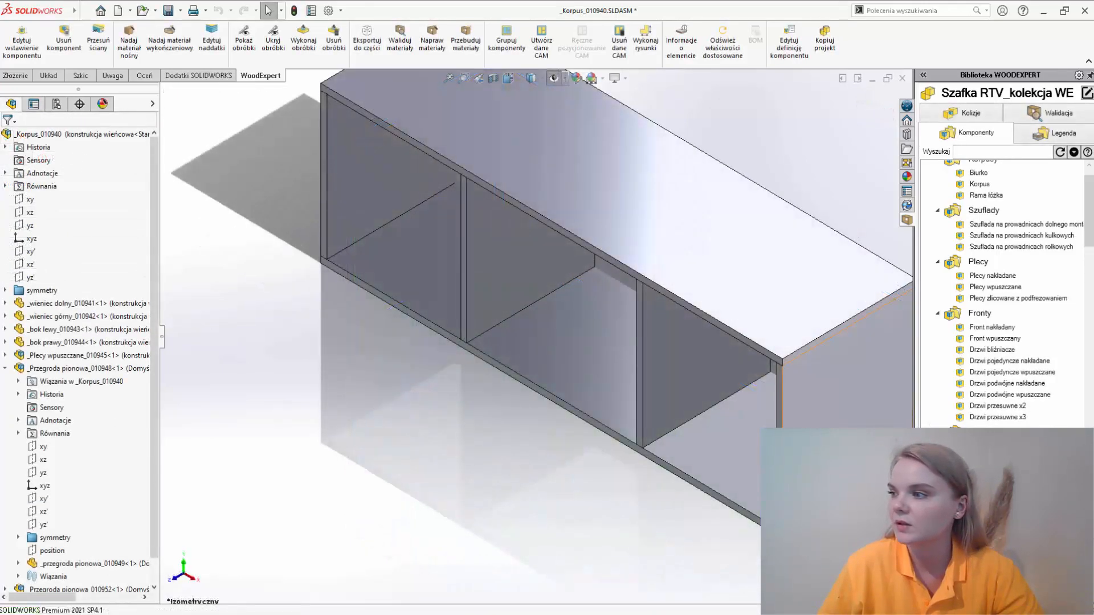
# Step: Insert a Drzwi pojedyncze nakładane overlay door on the cabinet's left compartment, keeping its default overlaps
pyautogui.rightClick(1007, 366)
pyautogui.click(951, 368)
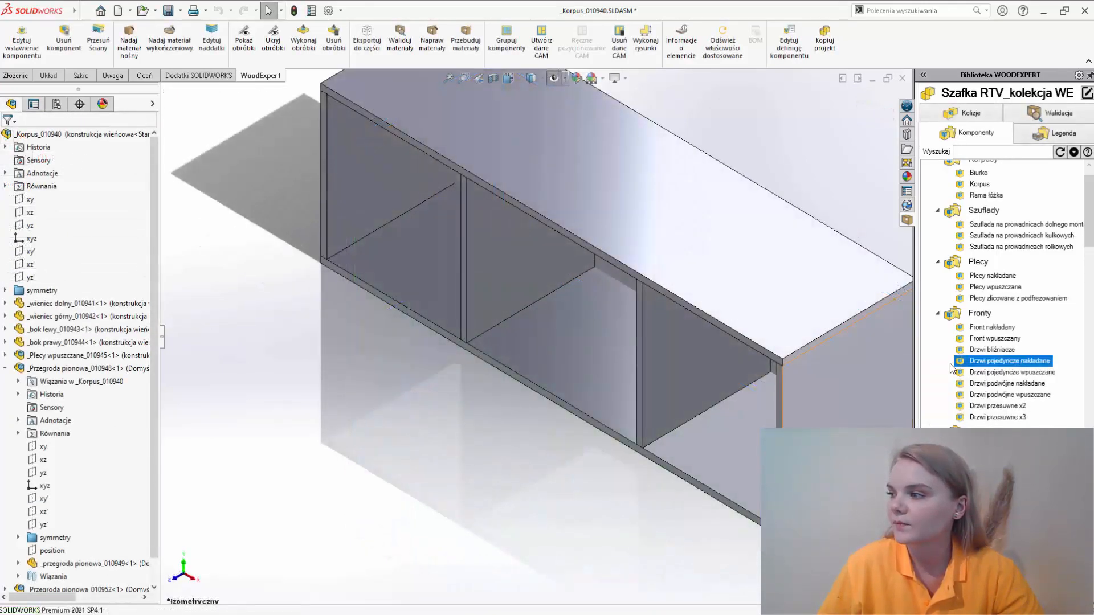
pyautogui.scroll(-6, 534, 396)
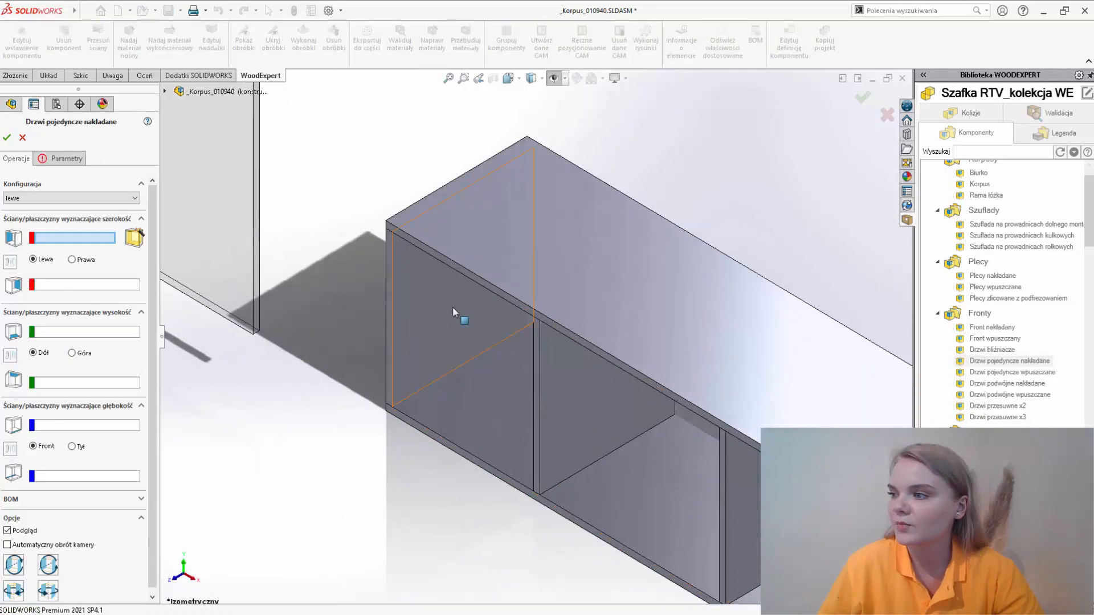
pyautogui.click(453, 308)
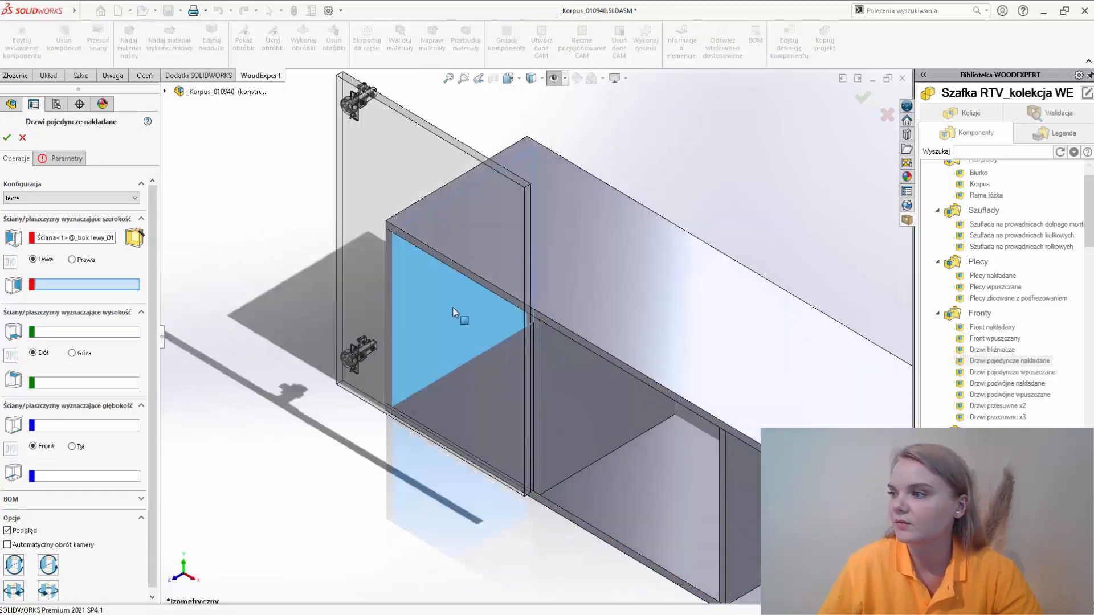
pyautogui.click(141, 241)
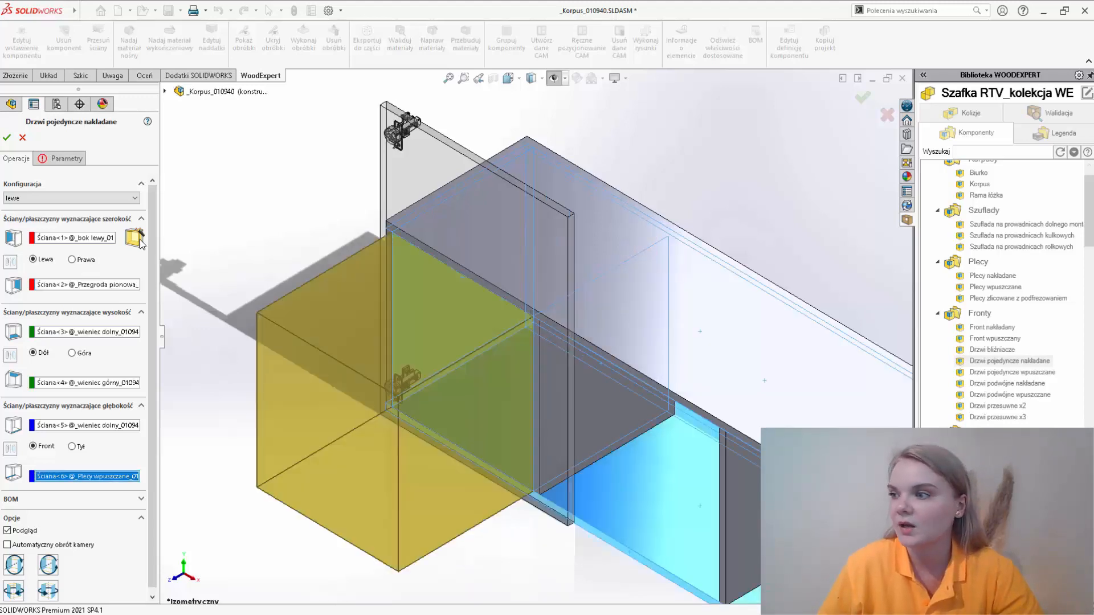
pyautogui.click(64, 160)
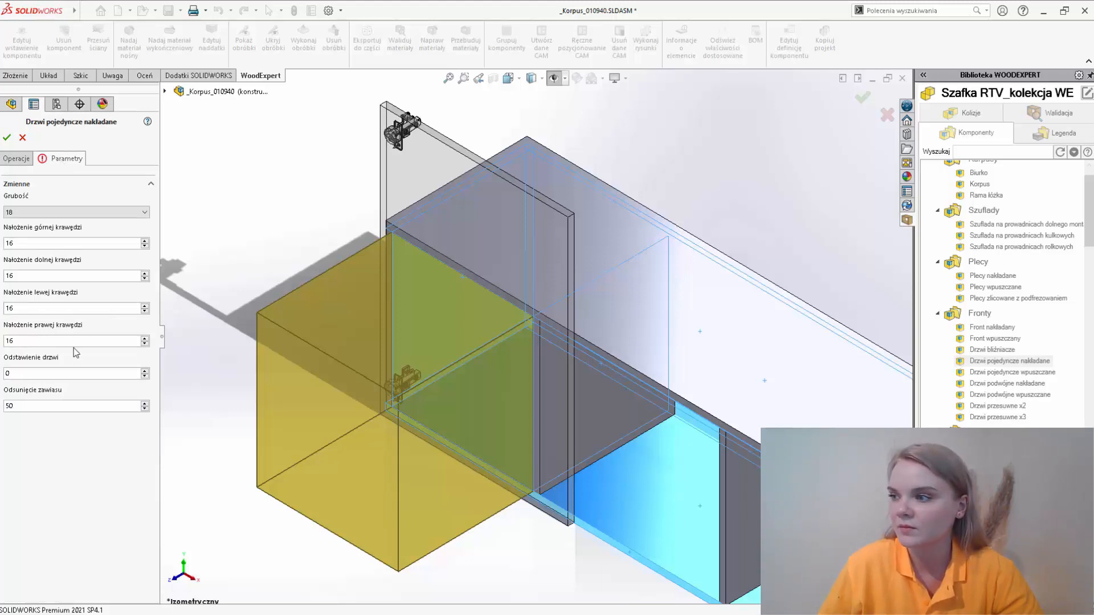
pyautogui.click(7, 139)
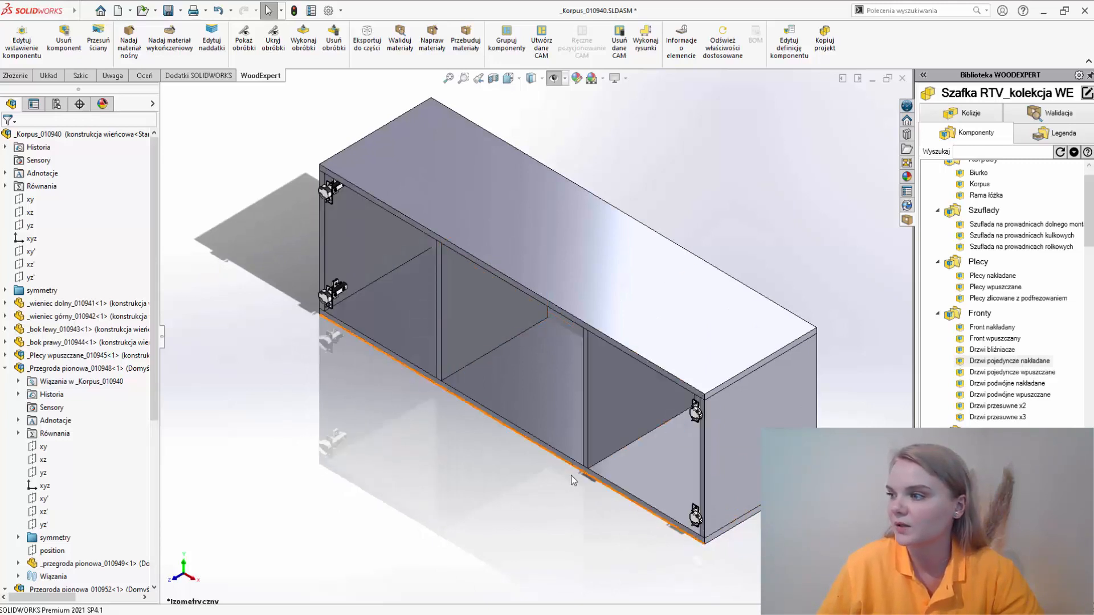
# Step: Insert a Zestaw przegród poziomych shelf set in the left compartment with Odstępy 100 and a front edge setback of 5 mm
pyautogui.scroll(-2, 515, 436)
pyautogui.scroll(-7, 1027, 240)
pyautogui.rightClick(1025, 237)
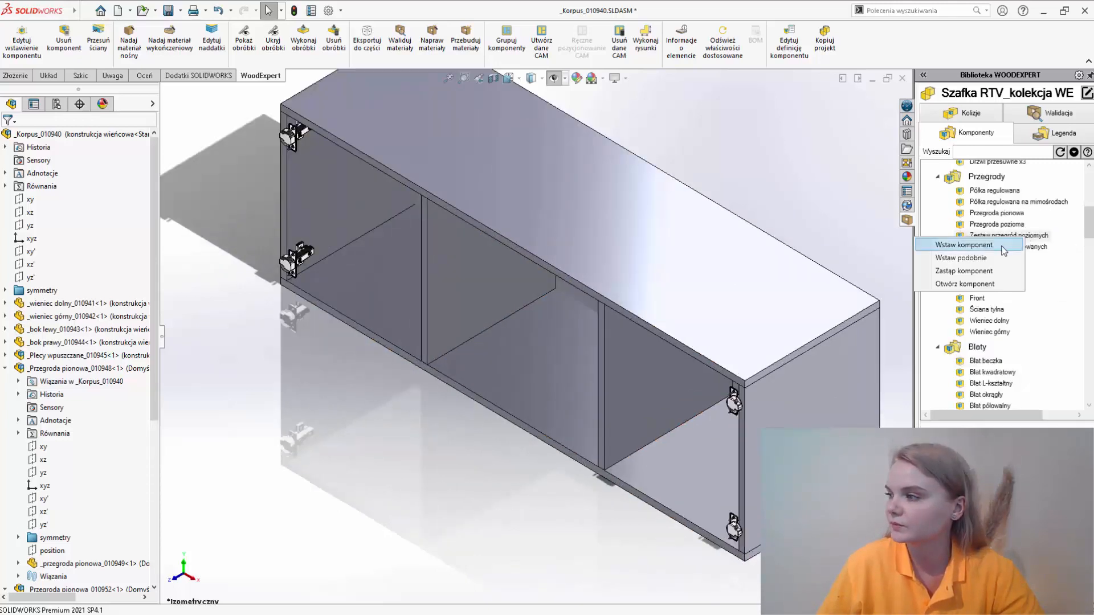
pyautogui.click(964, 245)
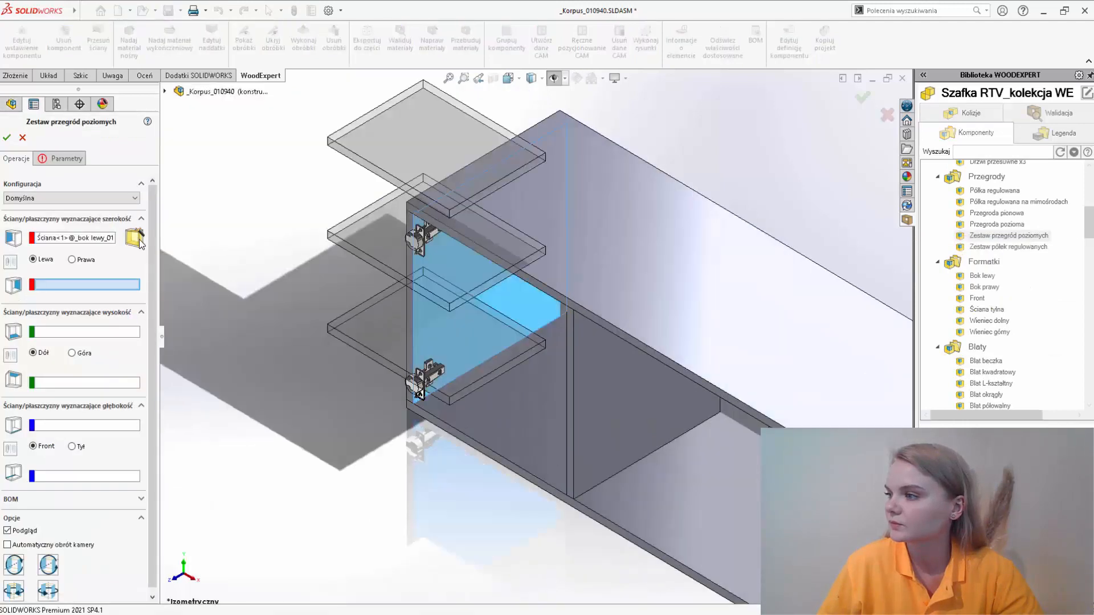
pyautogui.click(141, 243)
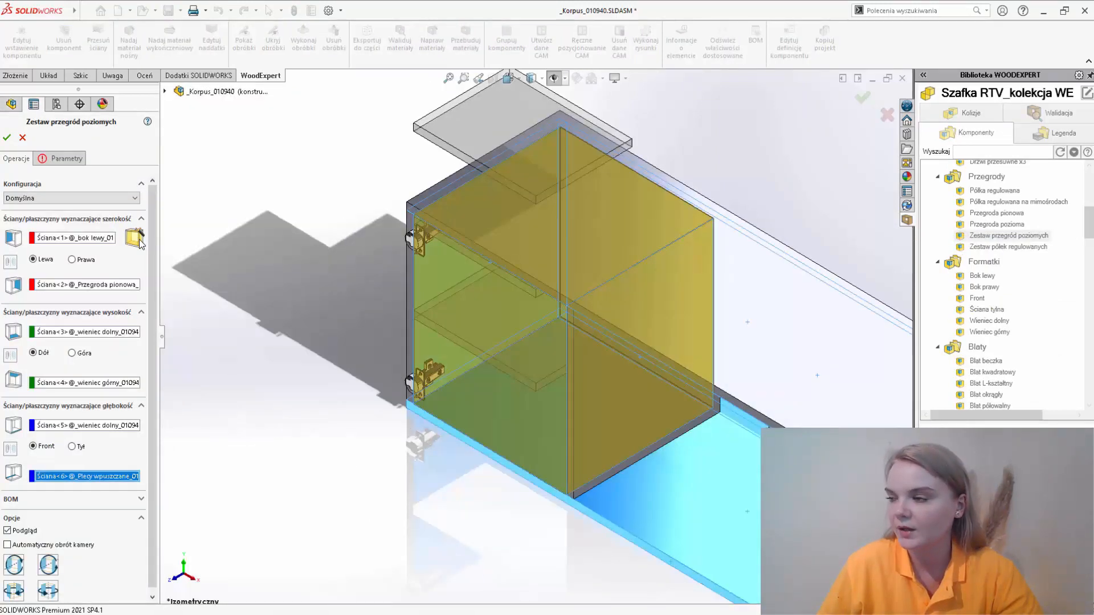
pyautogui.click(65, 159)
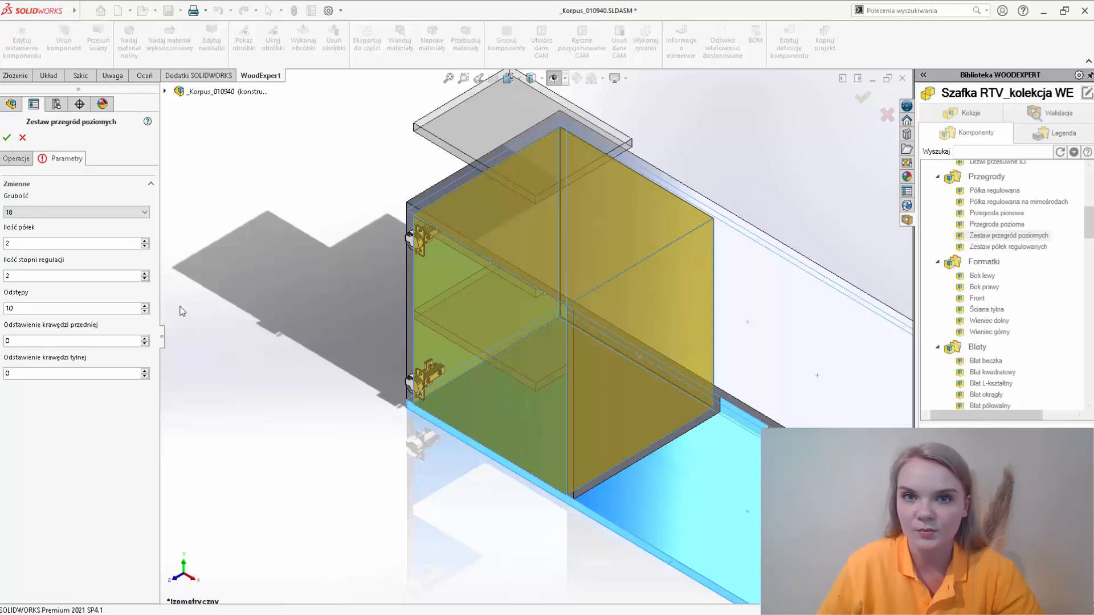
pyautogui.write('0')
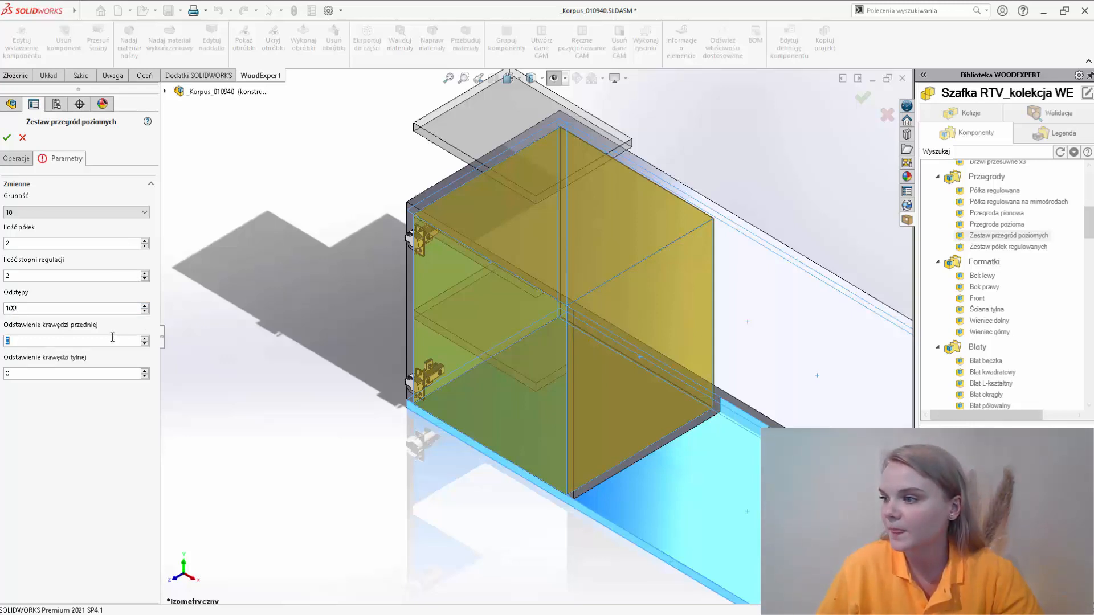
pyautogui.click(7, 138)
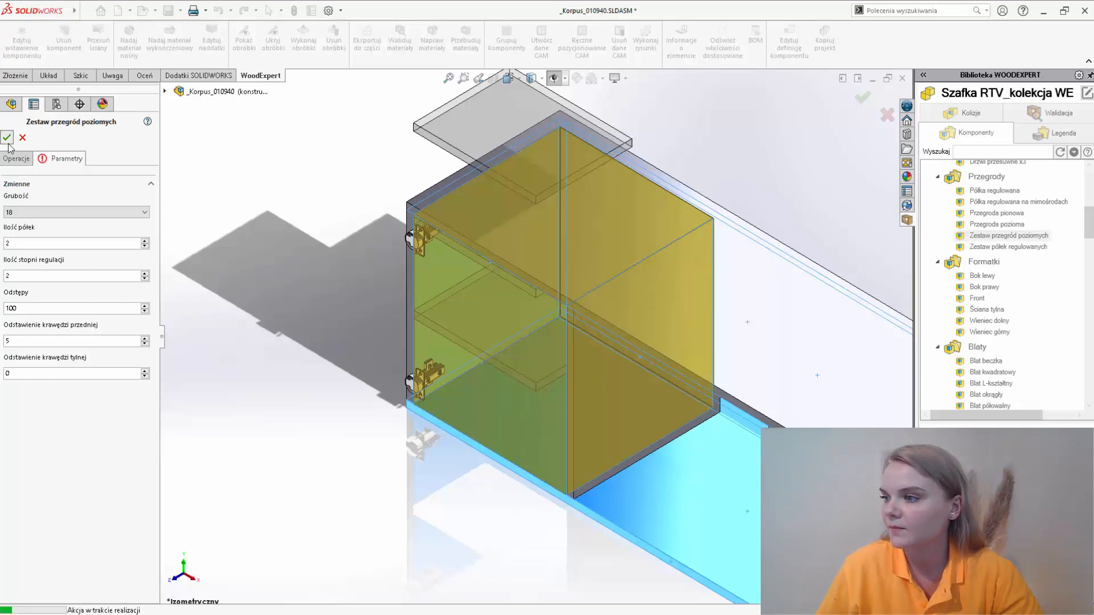
# Step: Insert the same Zestaw przegród poziomych shelf set in the right compartment, with Odstępy 100 and a 5 mm front setback
pyautogui.scroll(-4, 353, 366)
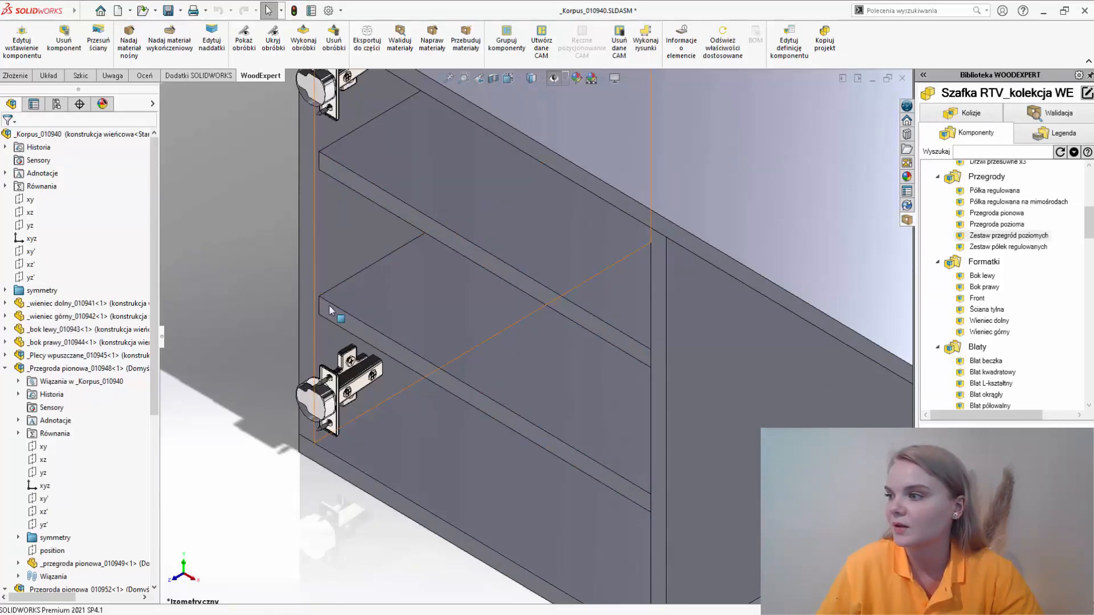
pyautogui.scroll(6, 331, 303)
pyautogui.scroll(-3, 748, 459)
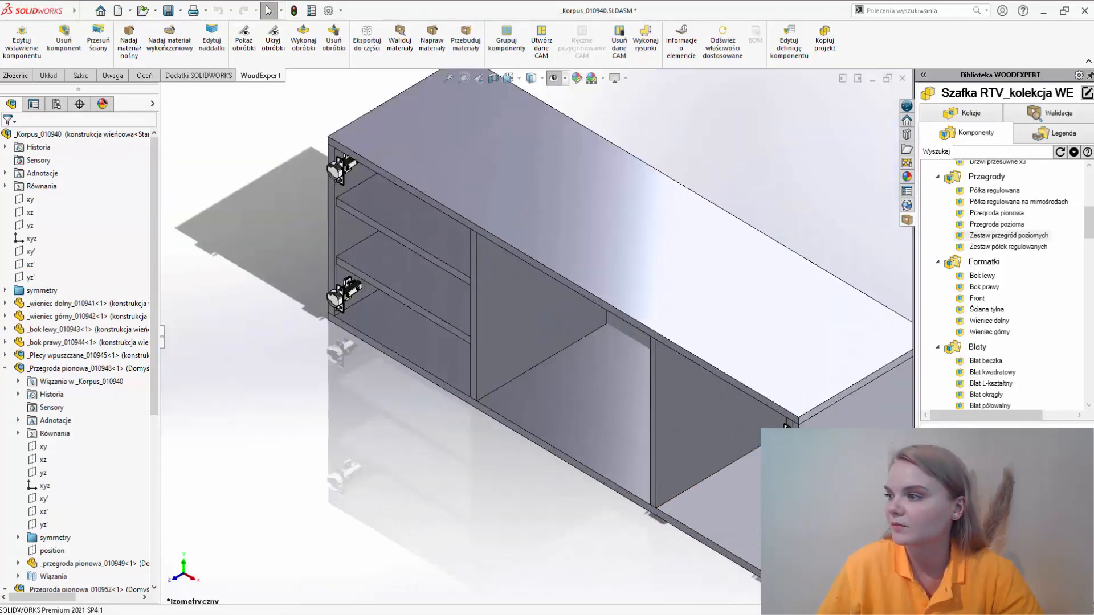
pyautogui.click(786, 426)
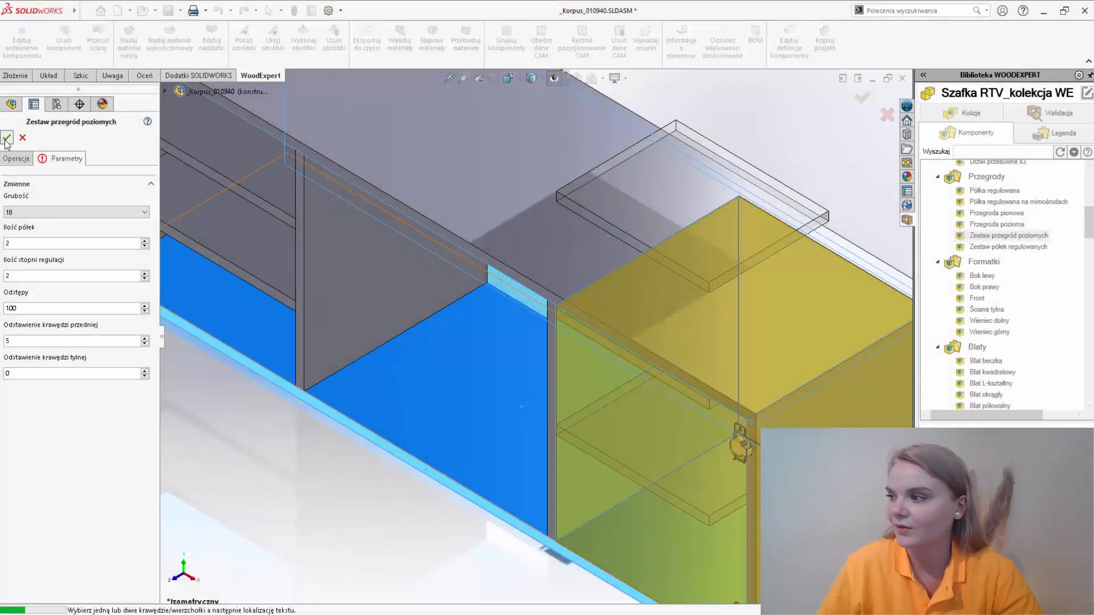
# Step: Insert a Półka regulowana na mimośrodach in the middle compartment with Światło 220 mm from the top, one adjustment level and a 5 mm front setback
pyautogui.rightClick(1025, 235)
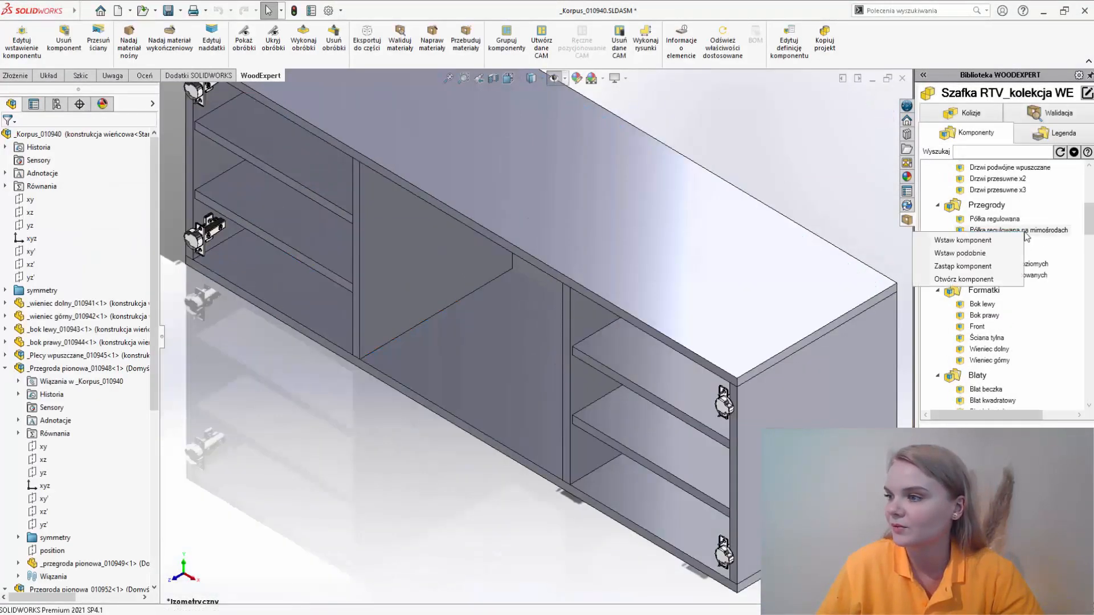
pyautogui.click(962, 240)
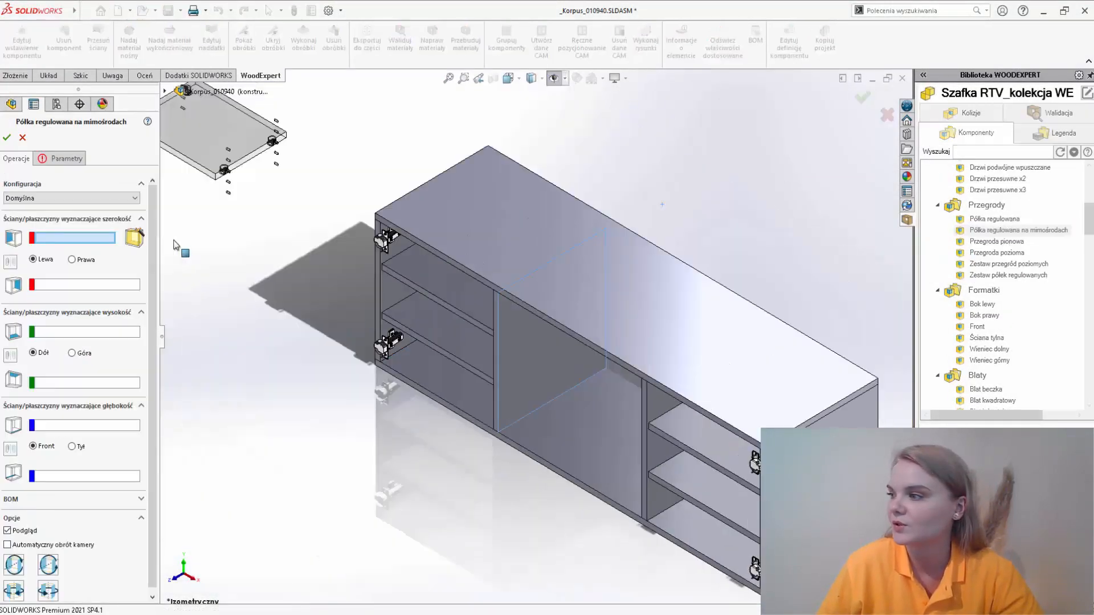
pyautogui.click(135, 240)
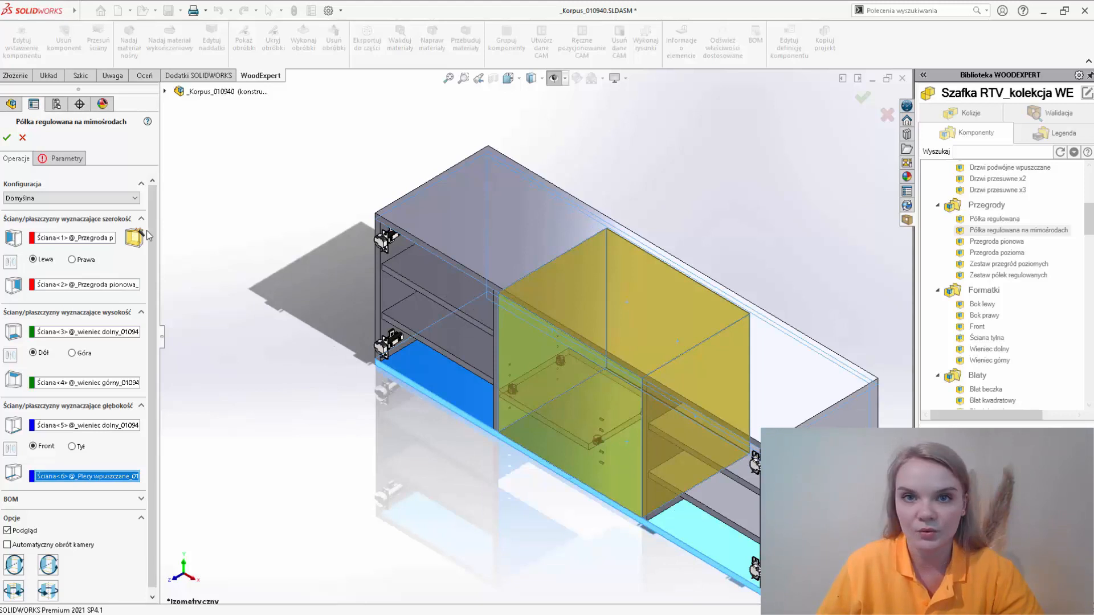
pyautogui.click(78, 162)
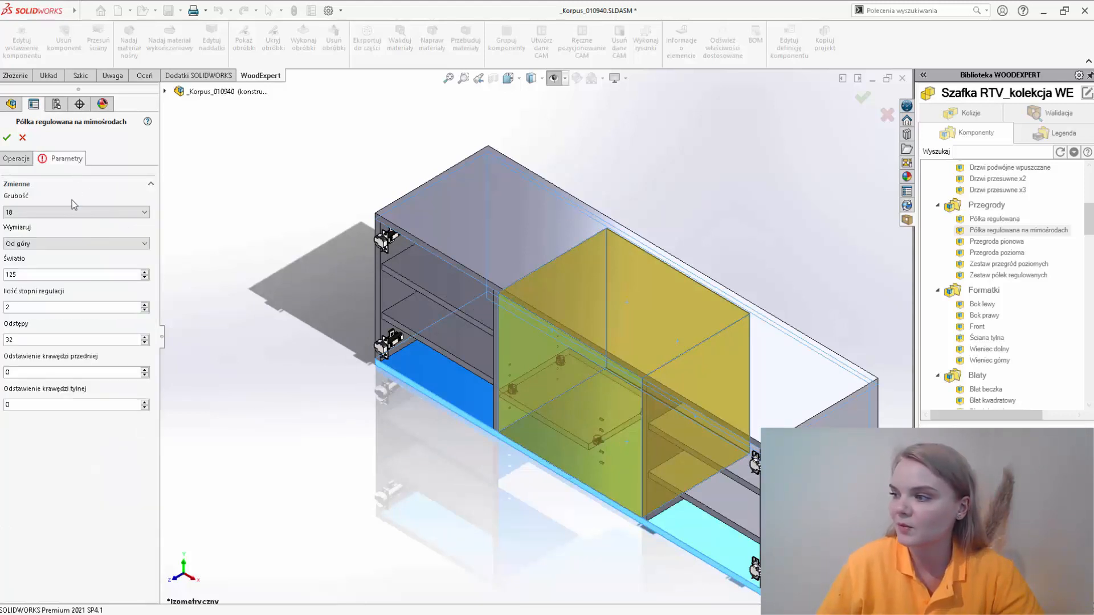
pyautogui.doubleClick(61, 275)
pyautogui.write('220')
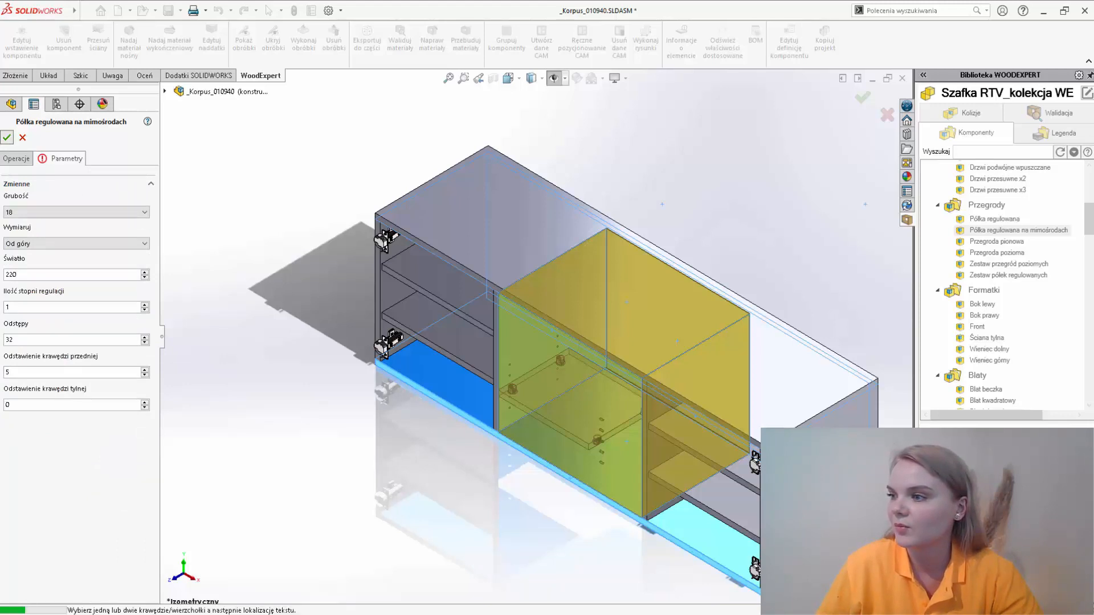
pyautogui.press('Return')
pyautogui.moveTo(521, 457); pyautogui.dragTo(517, 484, button='middle')
pyautogui.hotkey('ctrl', '7')
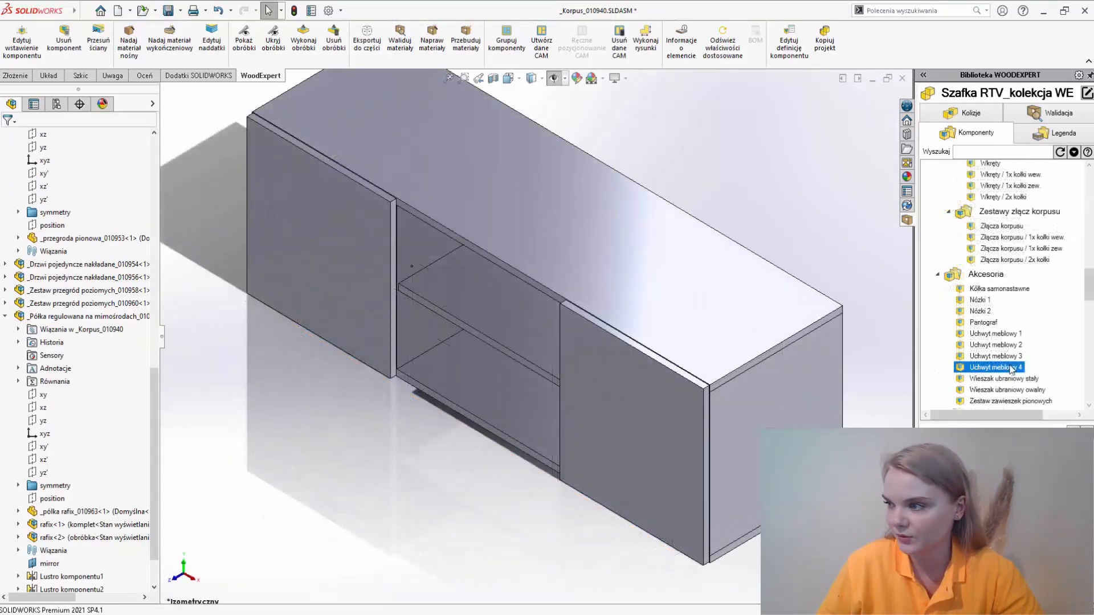
# Step: Insert a 160 mm Uchwyt meblowy 4 handle on each door, oriented Poziomo and positioned Symetrycznie in both directions
pyautogui.rightClick(1011, 368)
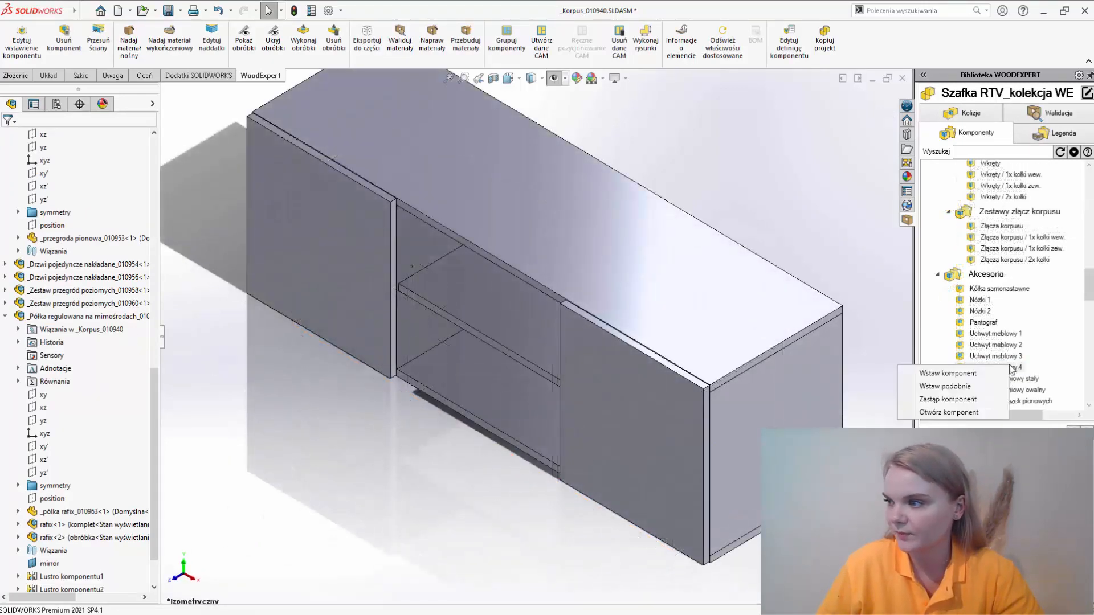
pyautogui.click(993, 376)
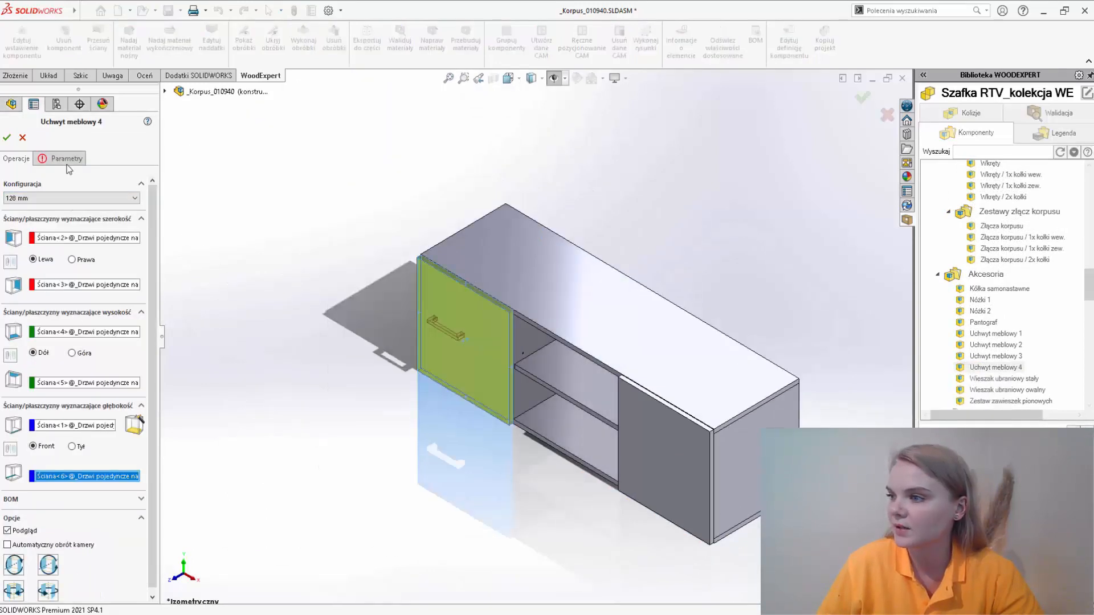
pyautogui.click(70, 199)
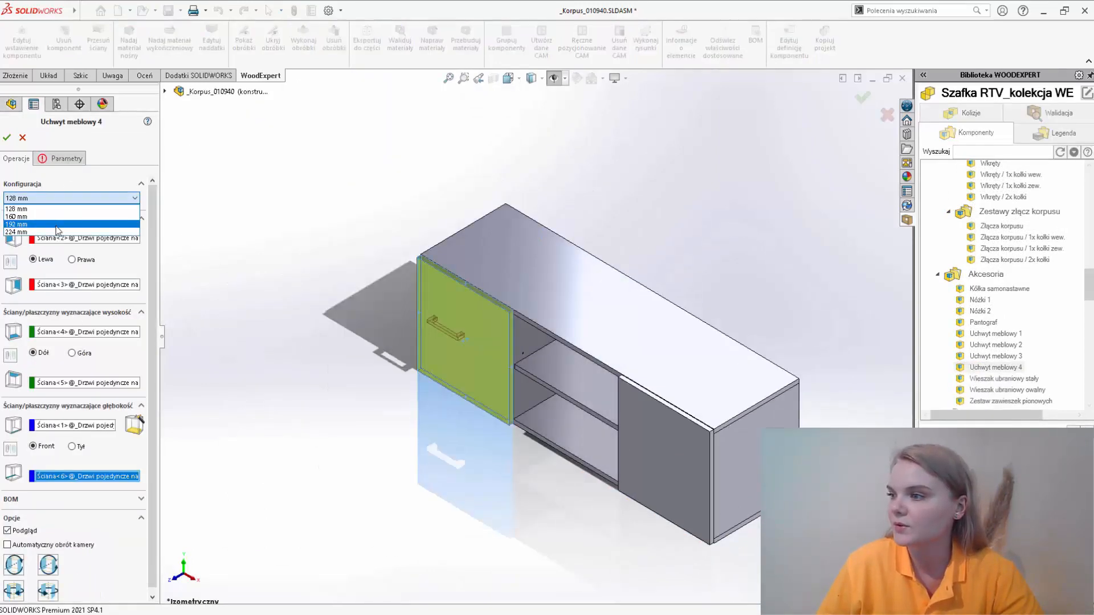
pyautogui.click(57, 225)
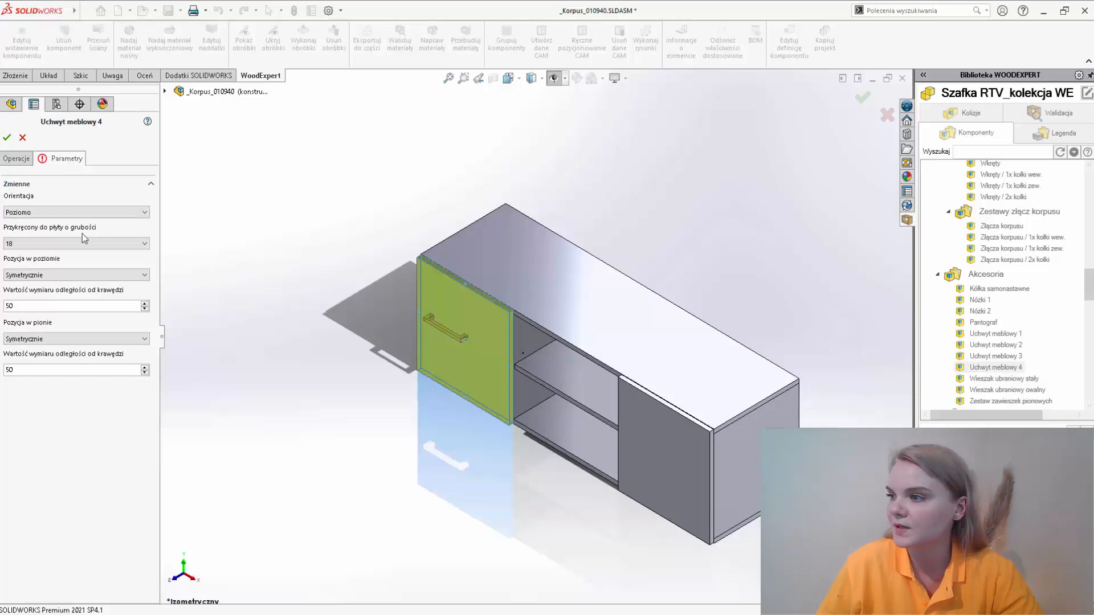
pyautogui.click(83, 276)
pyautogui.click(83, 275)
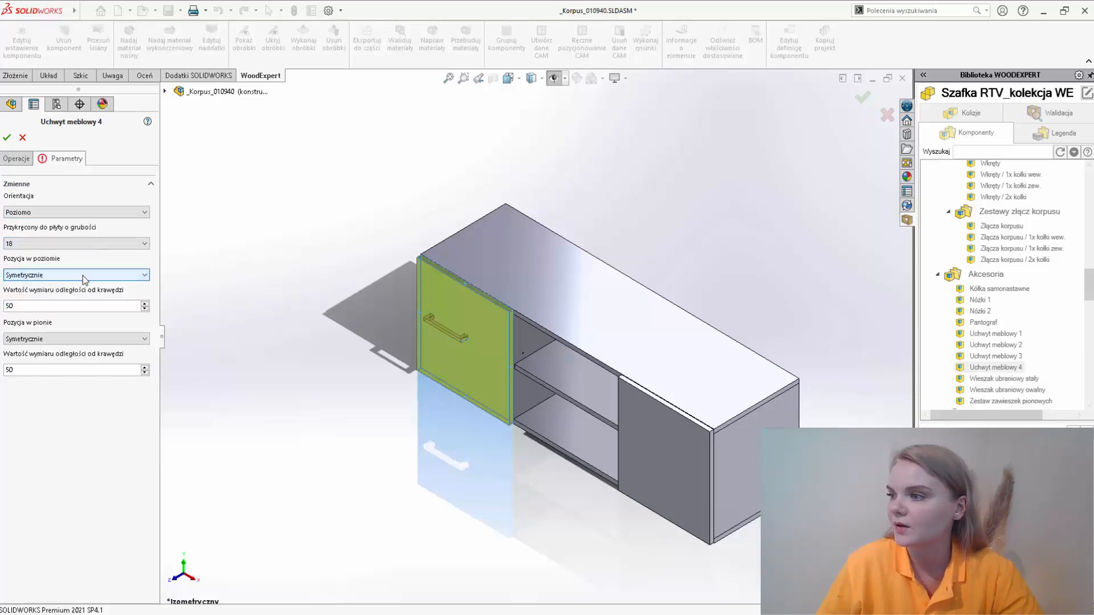
pyautogui.click(7, 137)
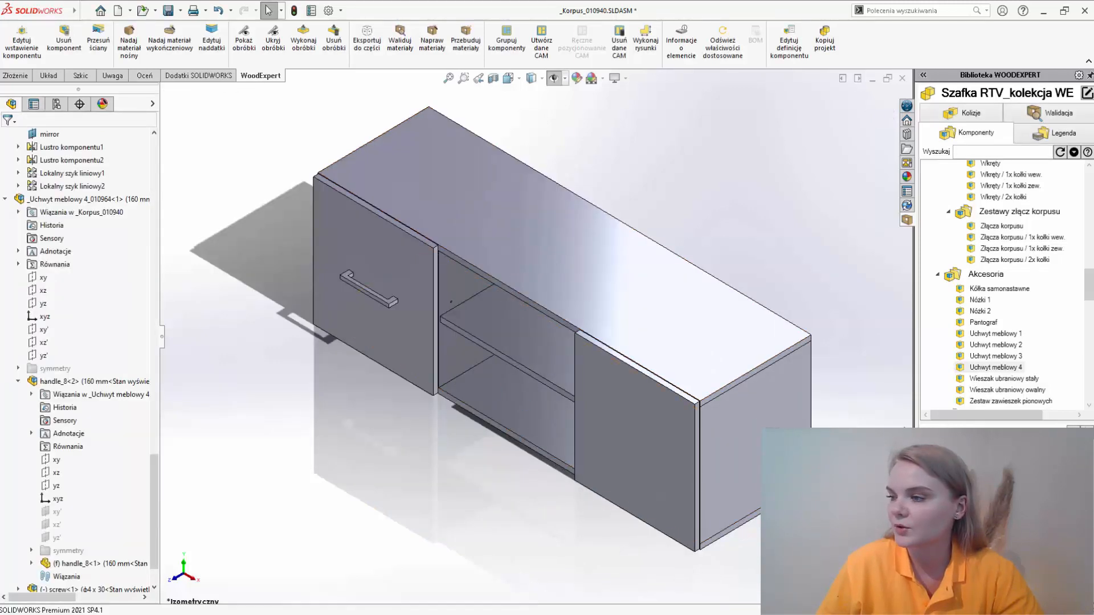
pyautogui.click(997, 367)
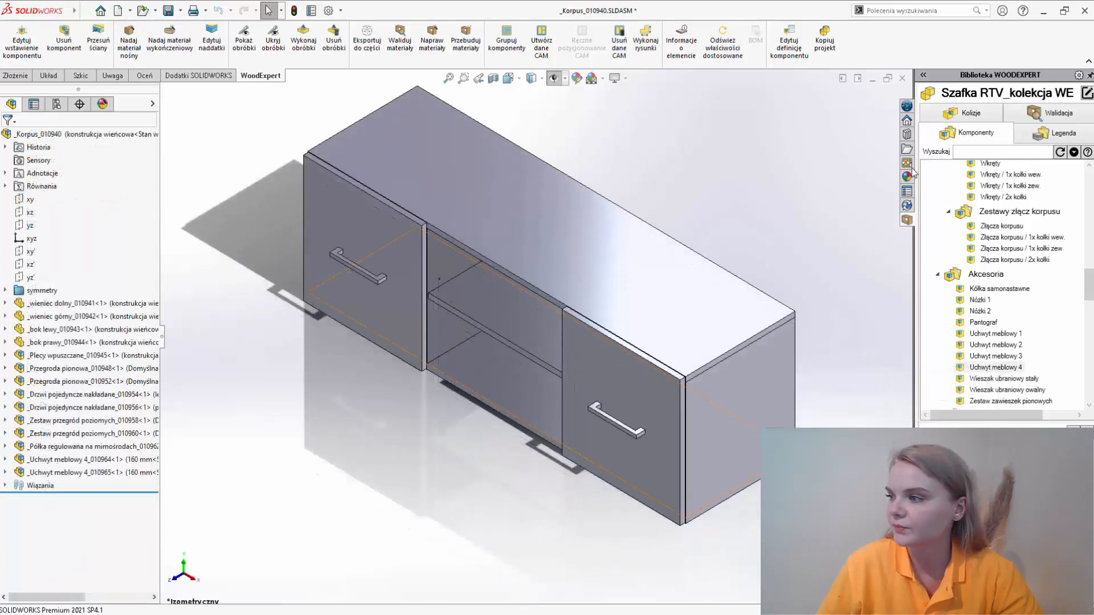
# Step: Insert the noga_kolekcjaWE leg component under the cabinet's left side
pyautogui.scroll(-5, 1002, 285)
pyautogui.click(984, 278)
pyautogui.rightClick(984, 278)
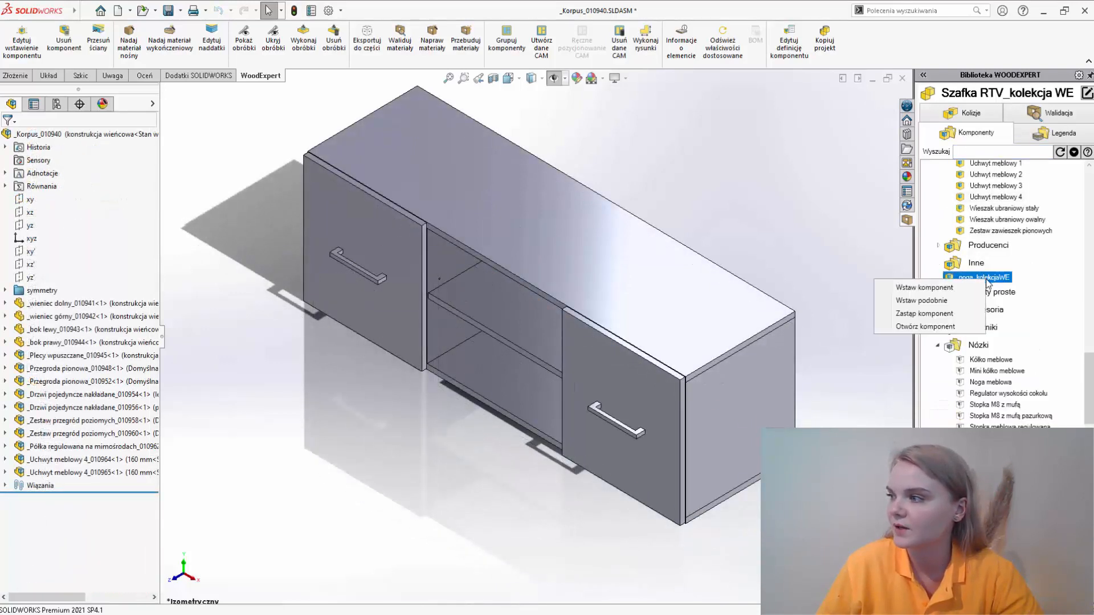
pyautogui.click(923, 288)
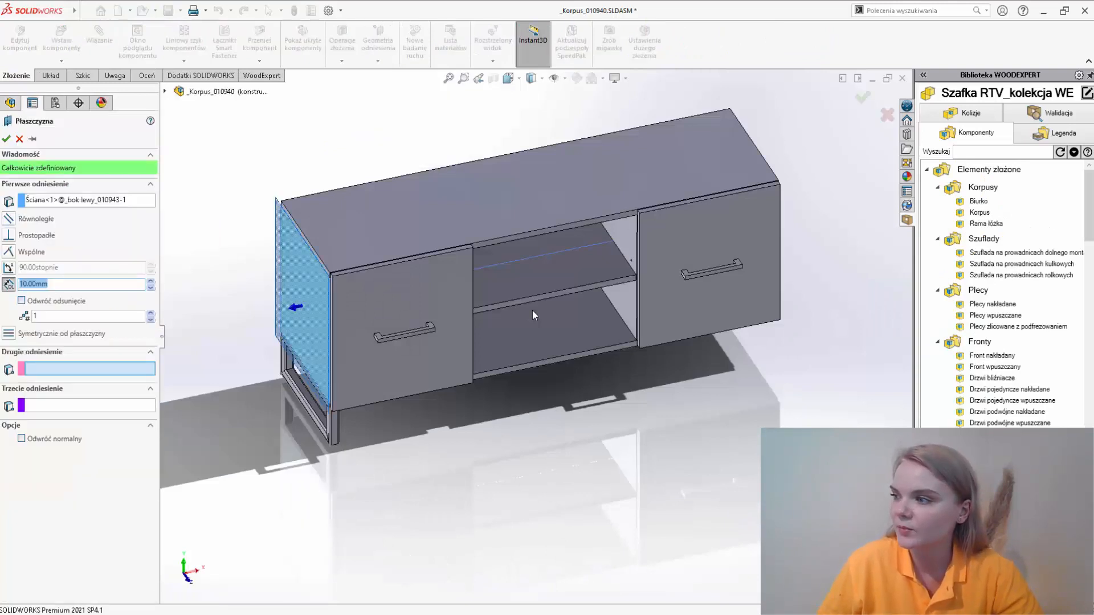
# Step: Create a reference plane offset 690 mm inward from the left side panel and mirror the noga_kolekcjaWE leg about it
pyautogui.press('Return')
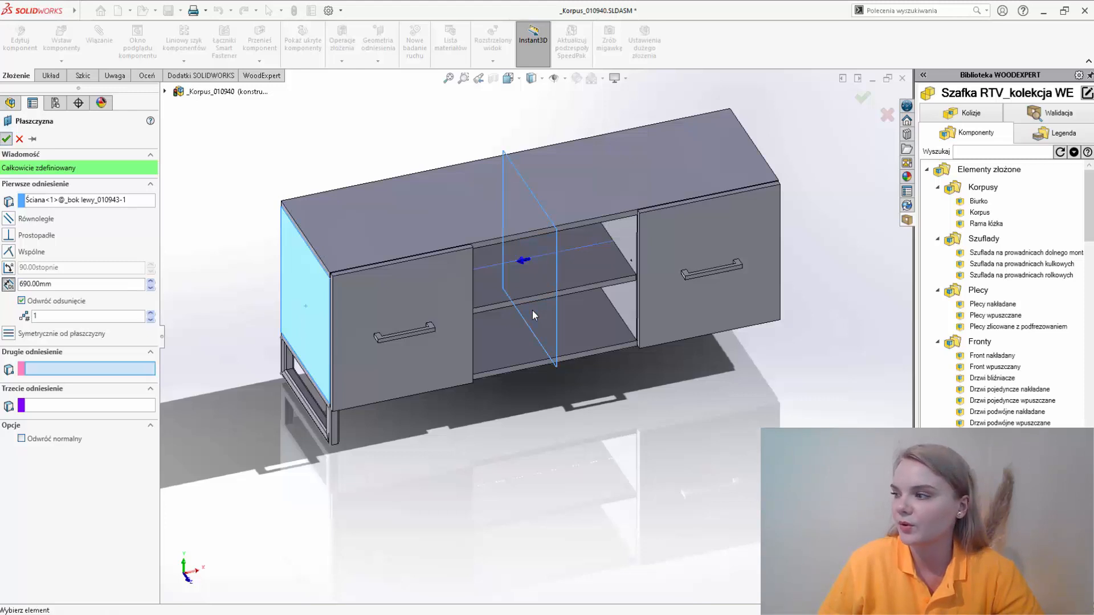
pyautogui.press('Return')
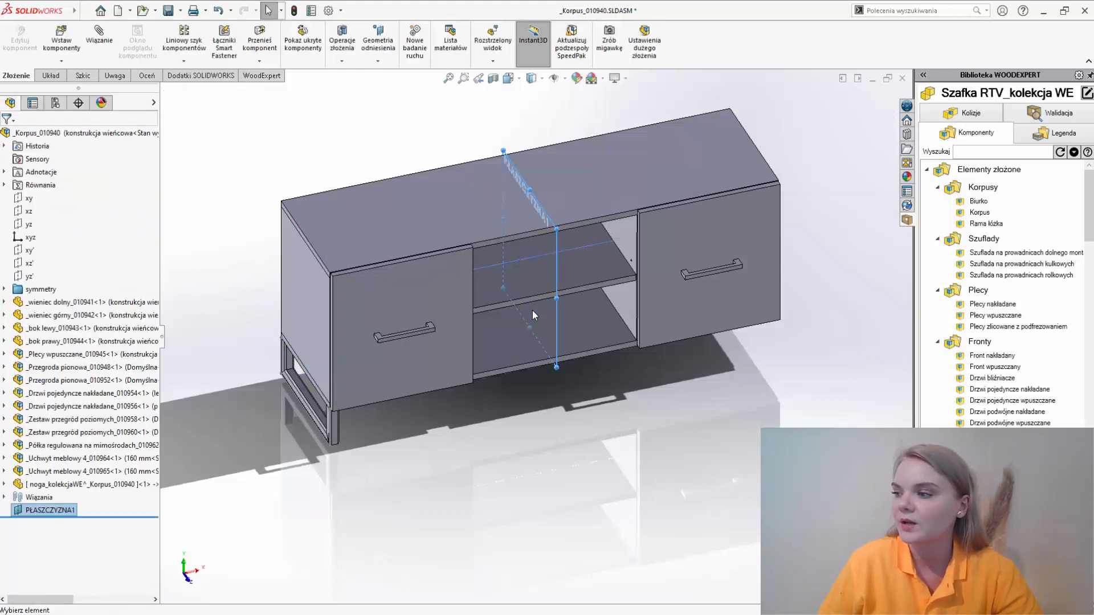
pyautogui.press('Escape')
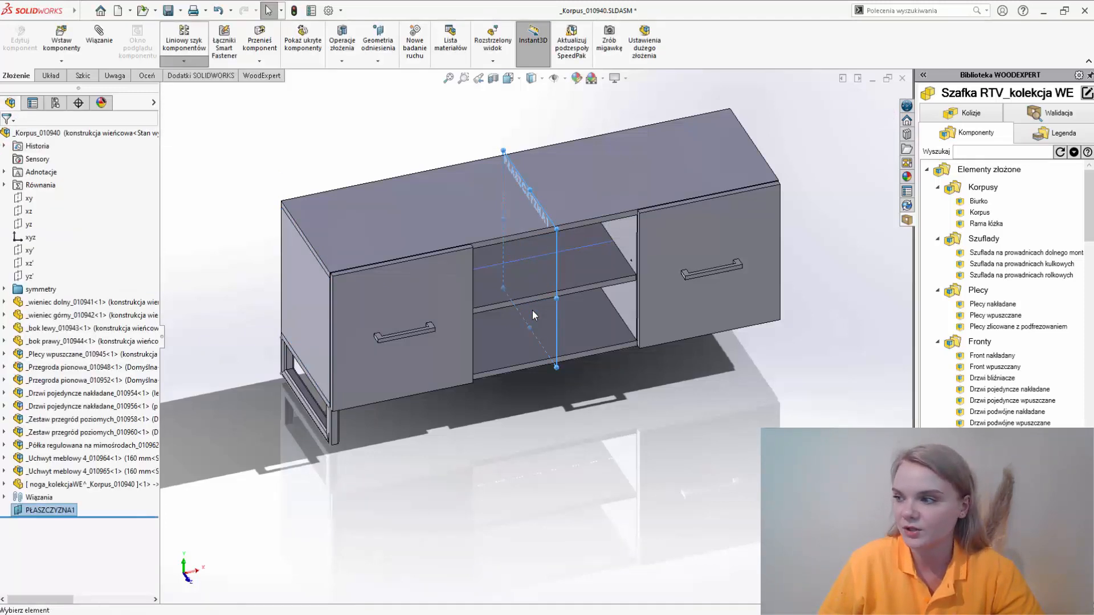
pyautogui.scroll(-4, 532, 310)
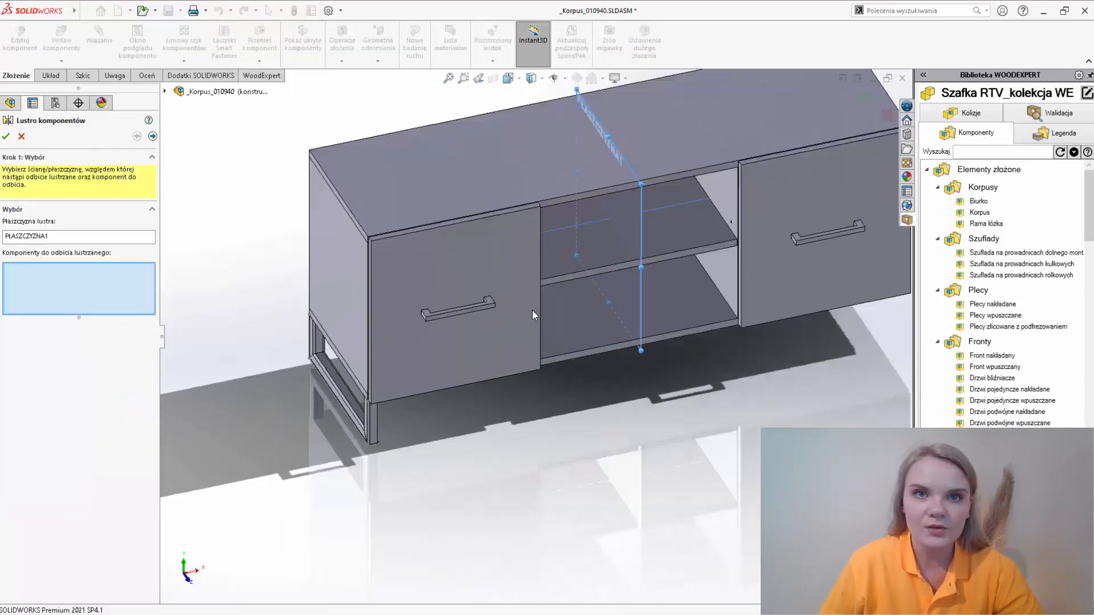
pyautogui.moveTo(467, 425); pyautogui.dragTo(400, 450)
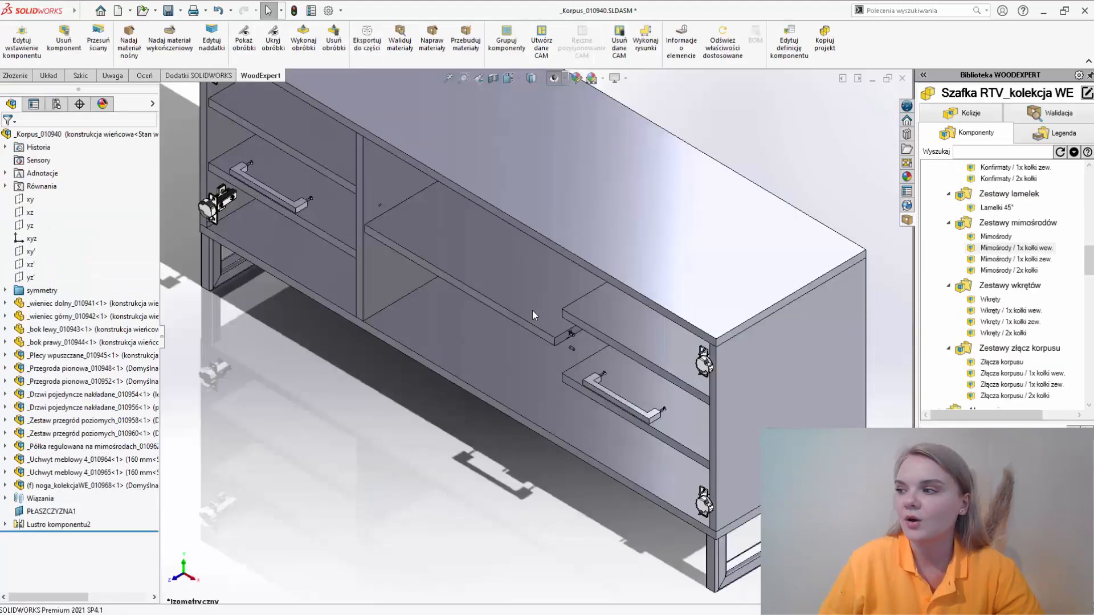
# Step: Insert a Mimośrody / 1x kołki wew. connector set on the right side panel, placed Symetrycznie with Odległości 160 mm and Strona Obie
pyautogui.rightClick(1002, 248)
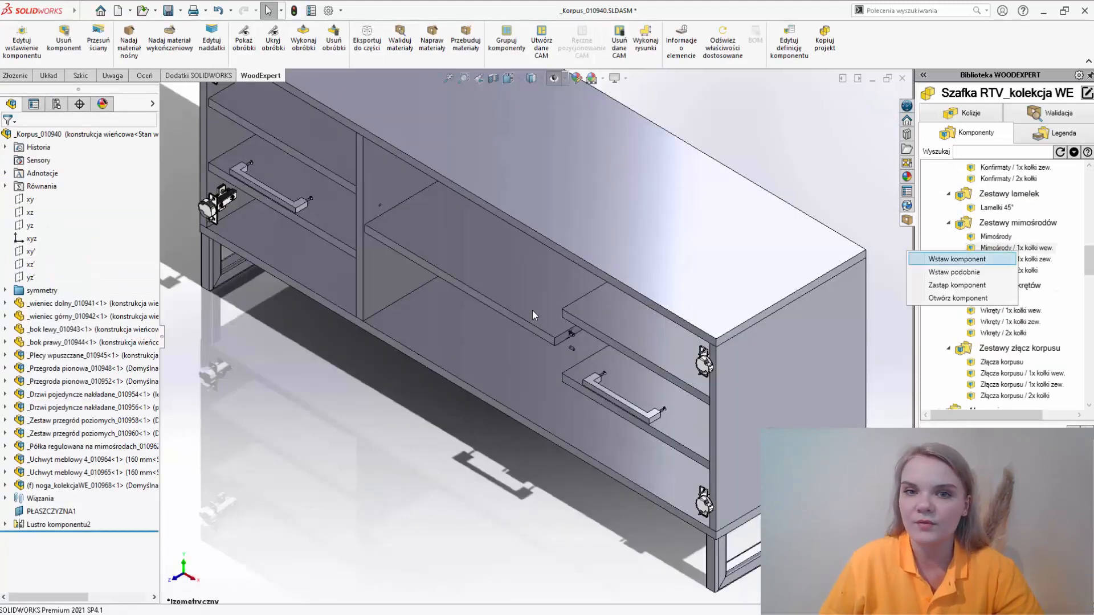
pyautogui.click(962, 259)
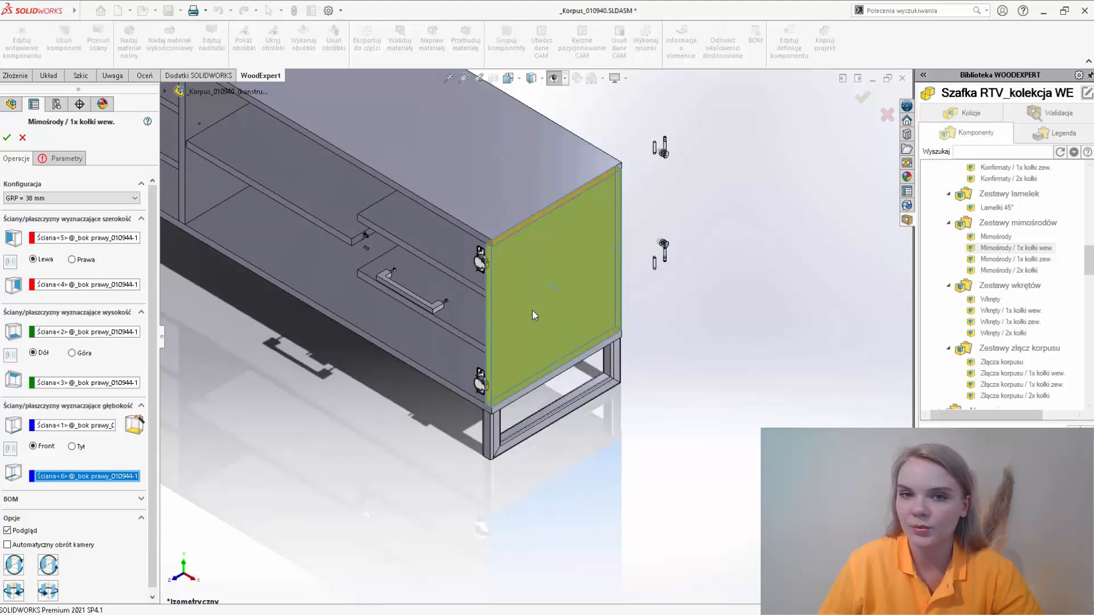
pyautogui.click(71, 198)
pyautogui.click(23, 270)
pyautogui.click(63, 158)
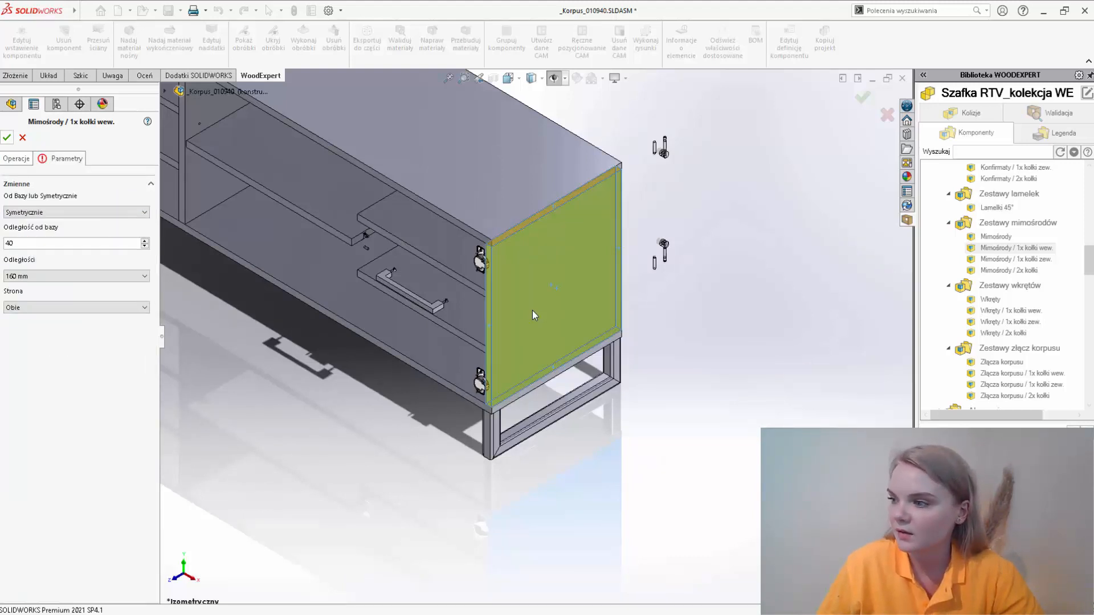
pyautogui.click(7, 137)
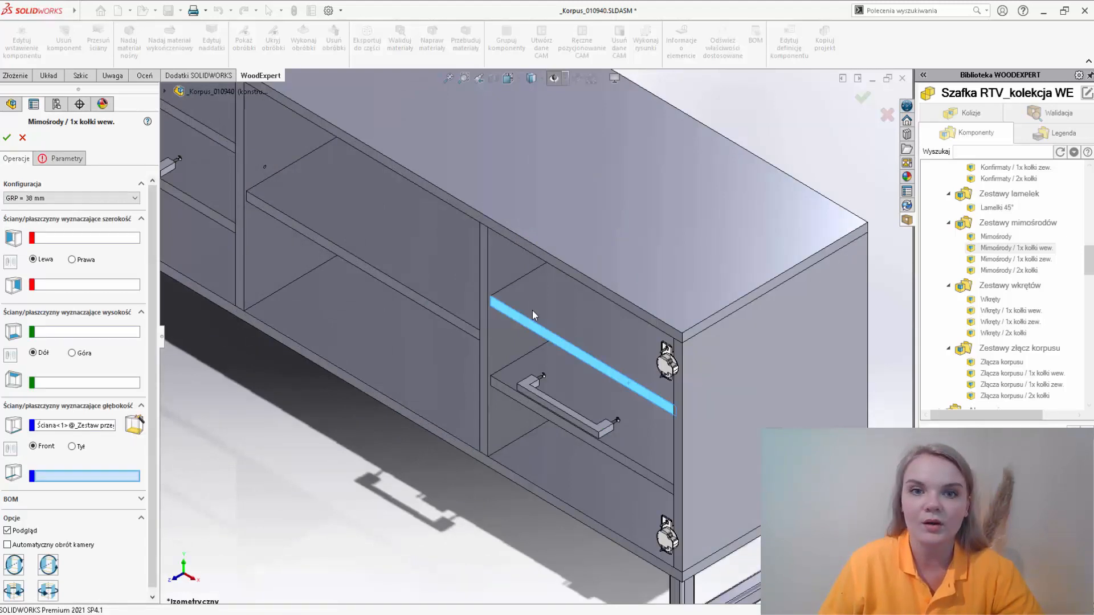
# Step: Insert the same Mimośrody / 1x kołki wew. connectors with GRP = 38 mm on the right compartment's shelf, left vertical partition and left side panel
pyautogui.click(532, 311)
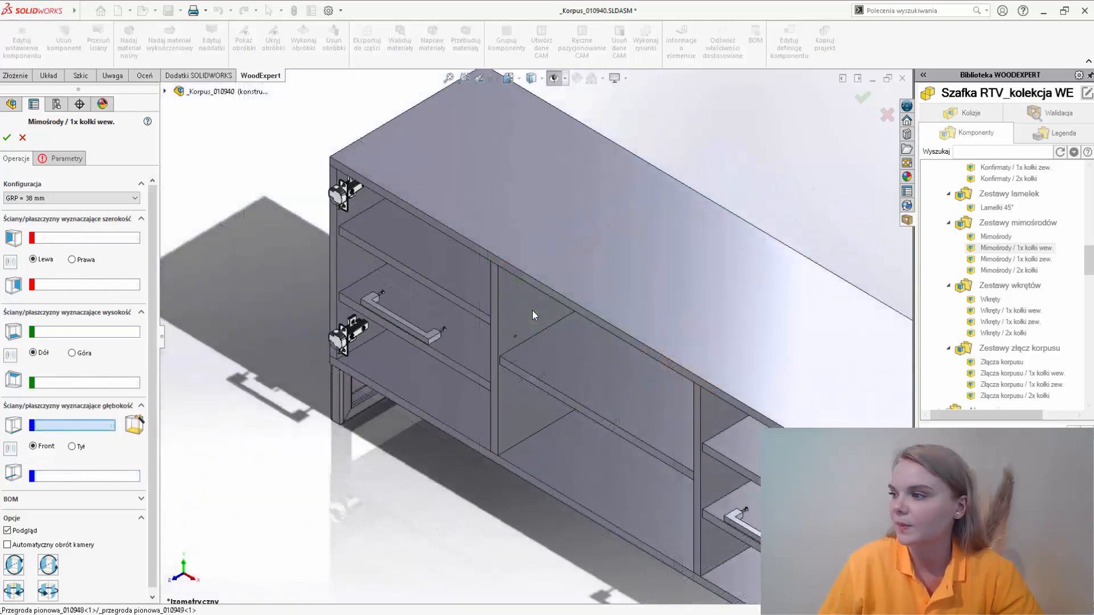
pyautogui.click(533, 315)
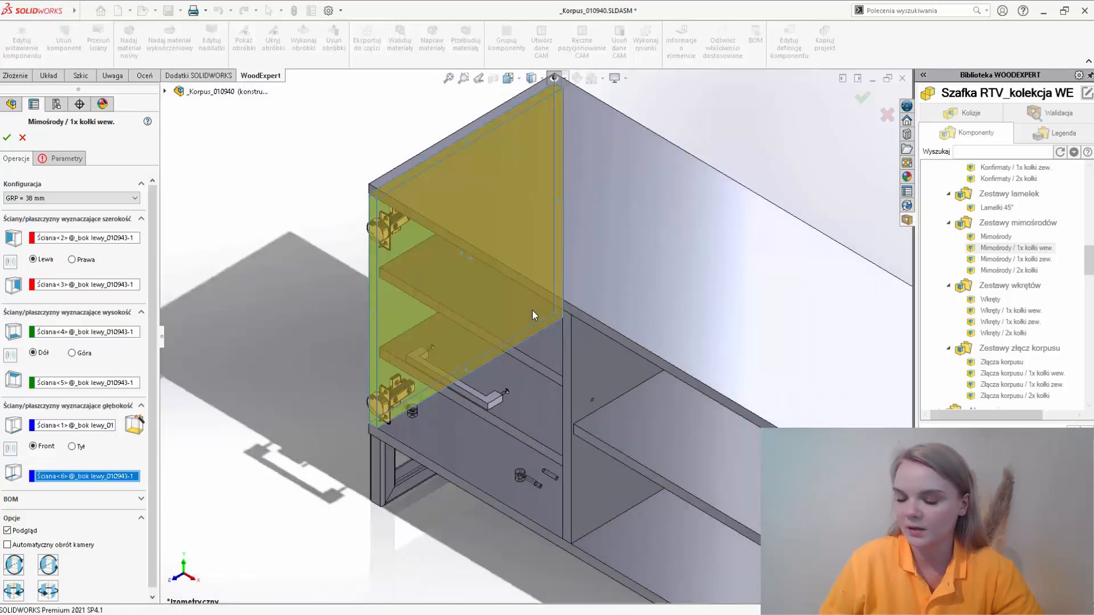
pyautogui.press('Return')
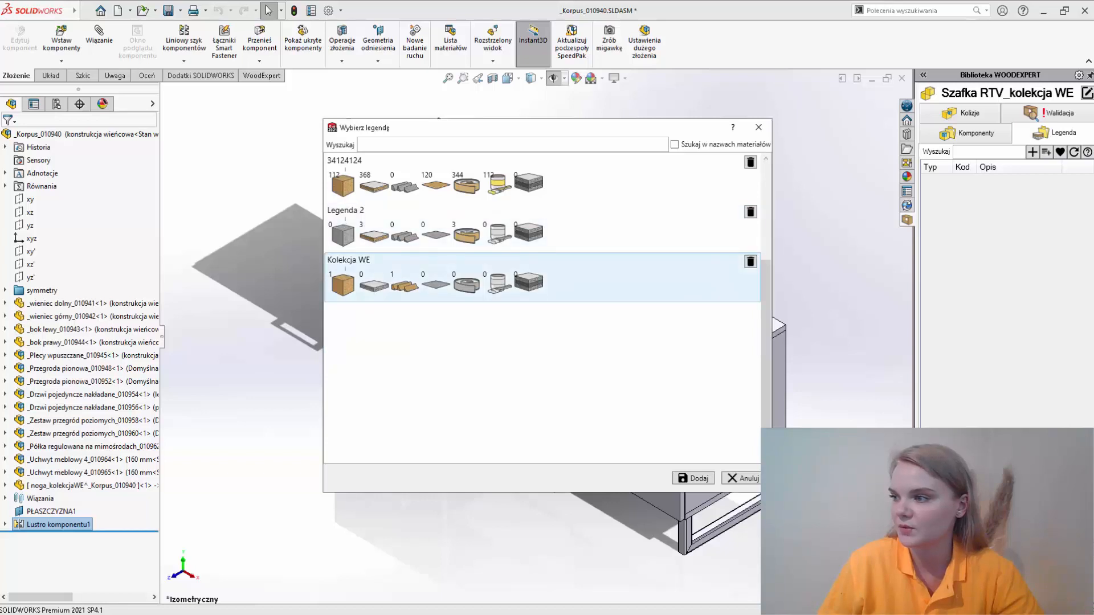
# Step: Add the saved Kolekcja WE legend to the project's material legend
pyautogui.click(542, 277)
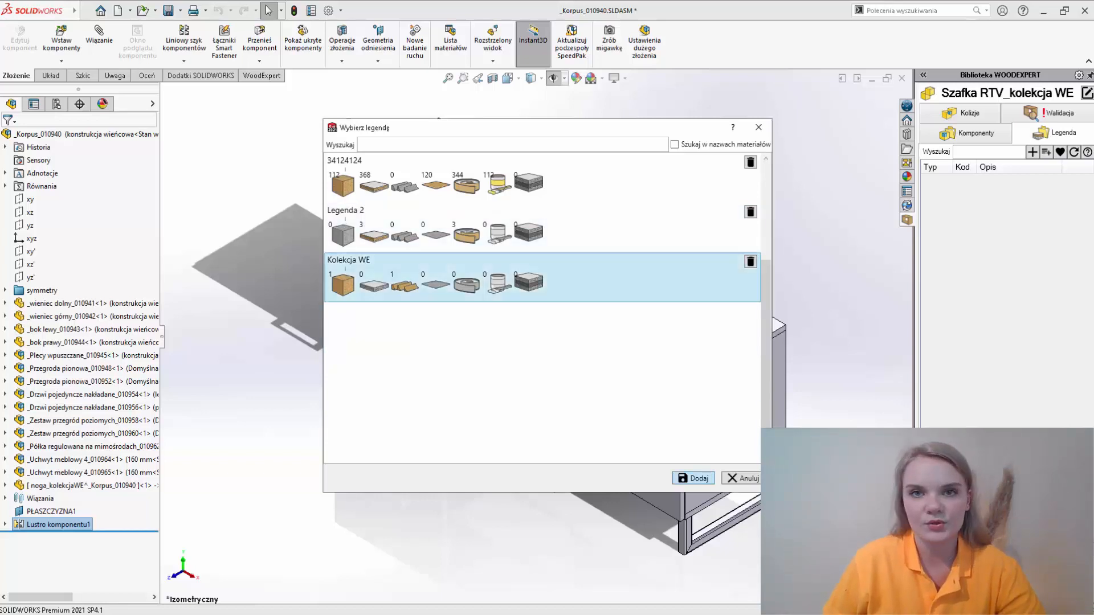
pyautogui.click(693, 479)
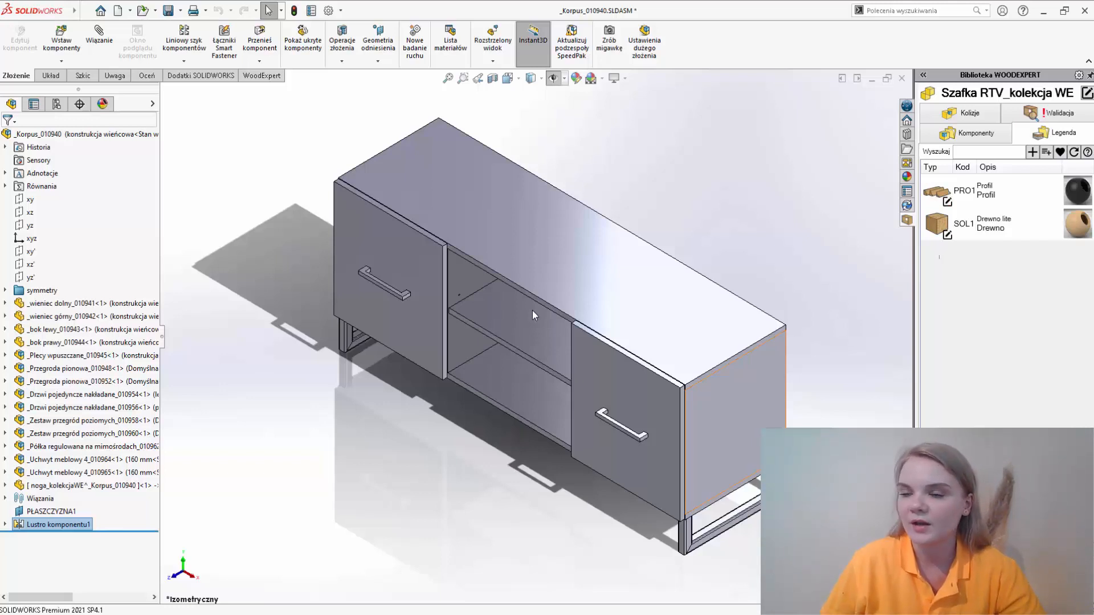
# Step: Start a new legend material based on Płyta and assign it the SOLIDWORKS material Płyta MDF (Medium Density Fiberboard)
pyautogui.click(1032, 151)
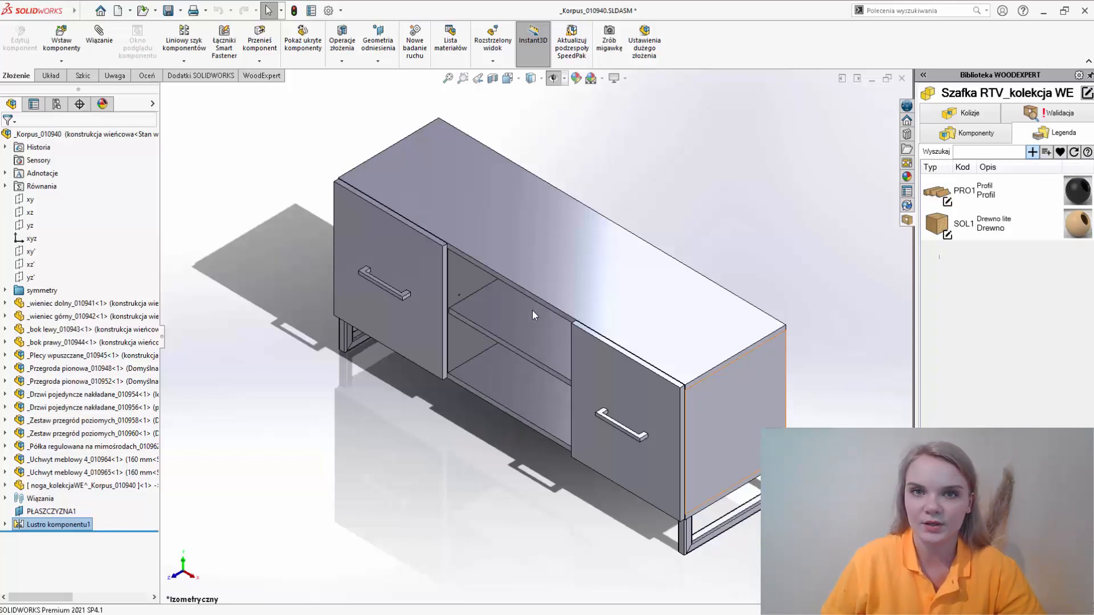
pyautogui.hotkey('alt', 'Down')
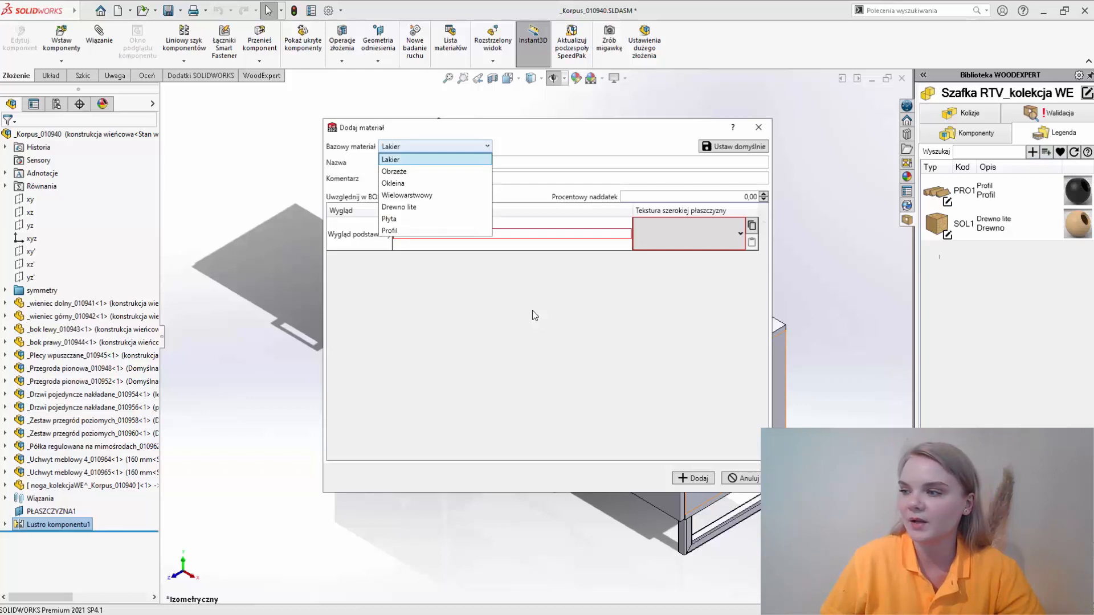
pyautogui.press('Down')
pyautogui.press('Down')
pyautogui.press('Down')
pyautogui.press('Down')
pyautogui.press('Down')
pyautogui.press('Return')
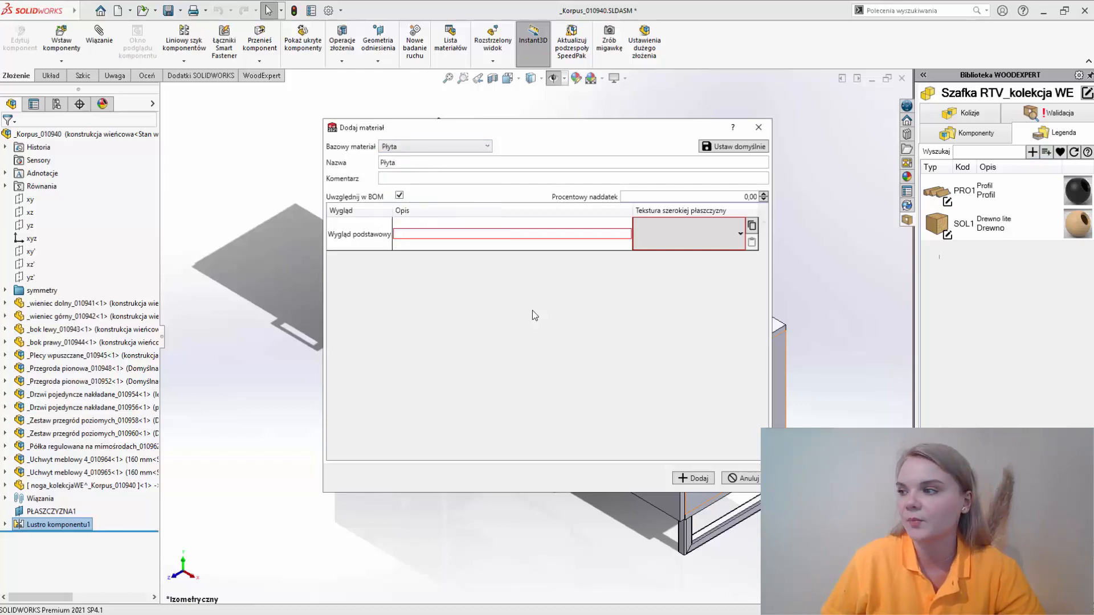
pyautogui.click(645, 310)
pyautogui.doubleClick(594, 440)
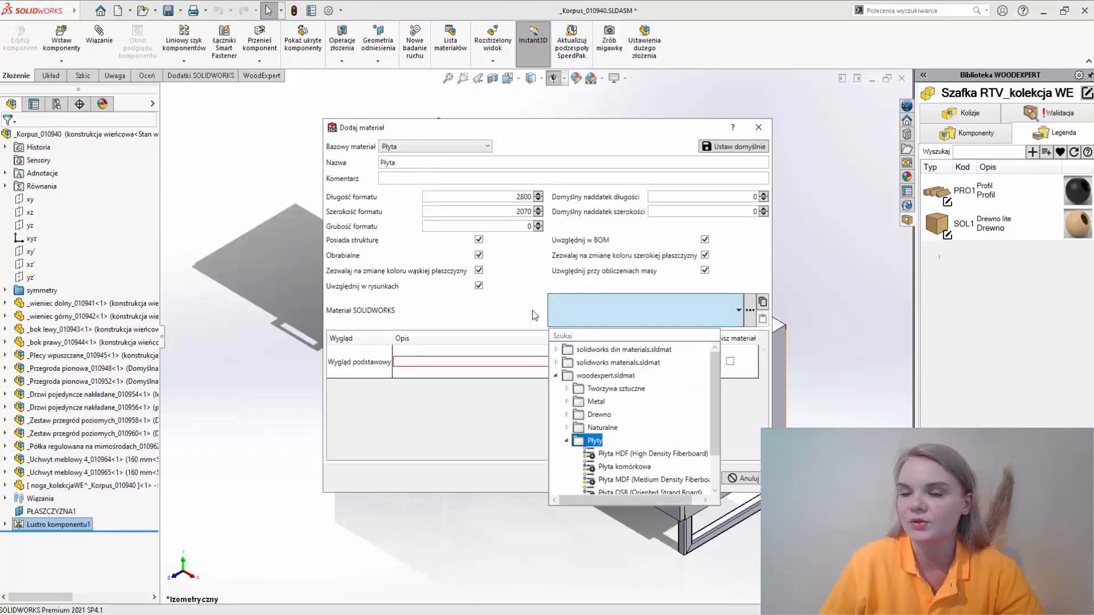
pyautogui.scroll(-2, 632, 441)
pyautogui.click(644, 437)
# Step: Give the Płyta material the wide-face texture buk połyskliwy 2D and the description BUK, and add it to the legend
pyautogui.click(653, 362)
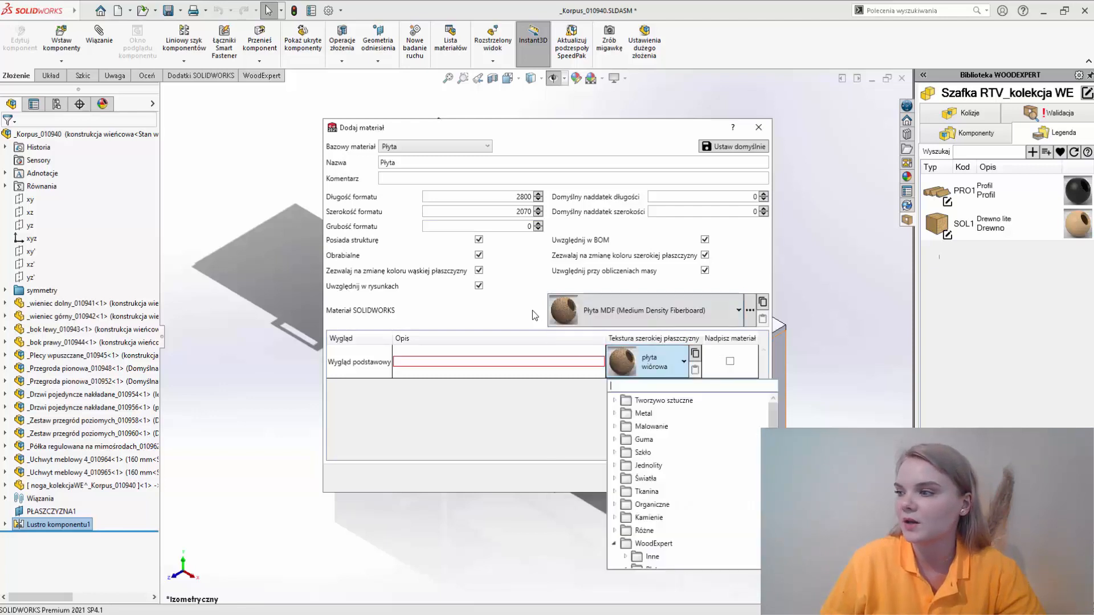
pyautogui.scroll(-5, 683, 478)
pyautogui.doubleClick(657, 502)
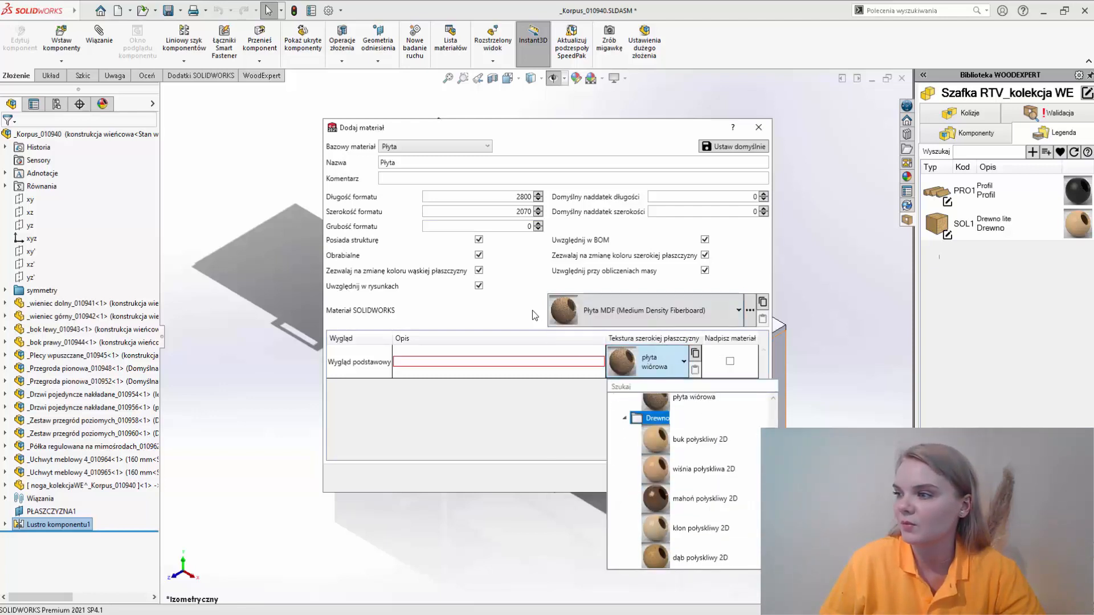
pyautogui.click(701, 440)
pyautogui.click(498, 361)
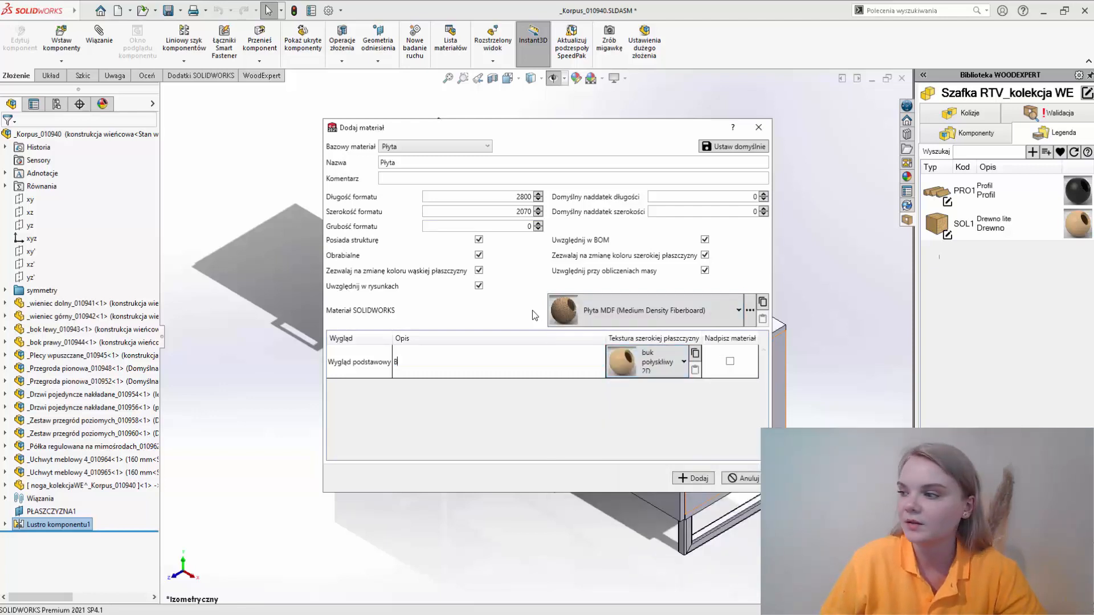
pyautogui.write('BUK')
pyautogui.press('Return')
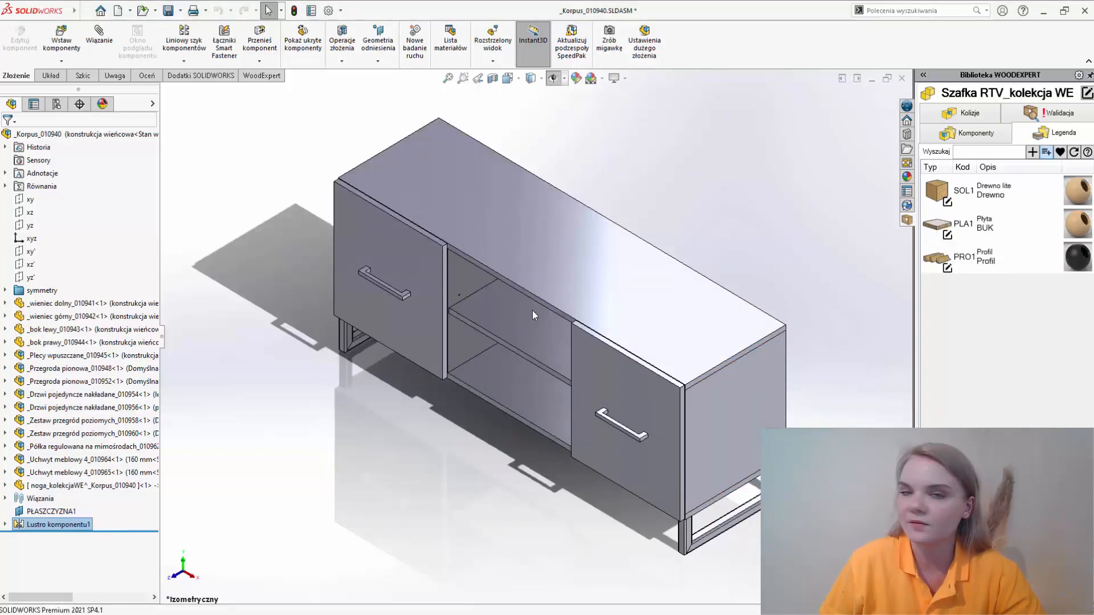
# Step: Add an Obrzeże edging material to the legend with the texture buk połyskliwy 2D and the description BUK
pyautogui.click(1032, 152)
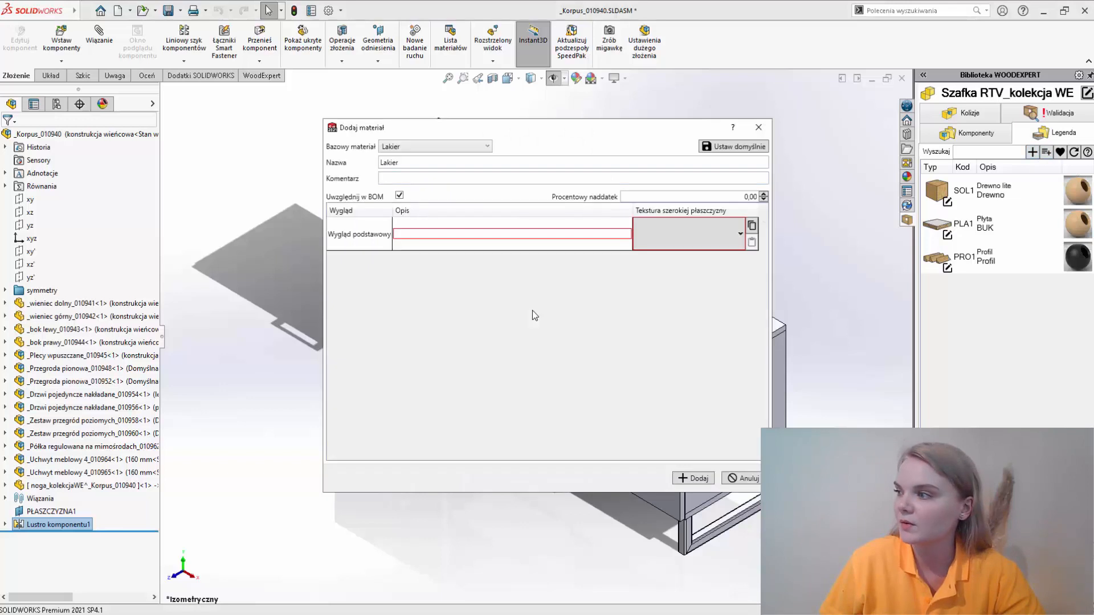
pyautogui.click(435, 147)
pyautogui.click(410, 194)
pyautogui.click(689, 283)
pyautogui.scroll(-2, 714, 399)
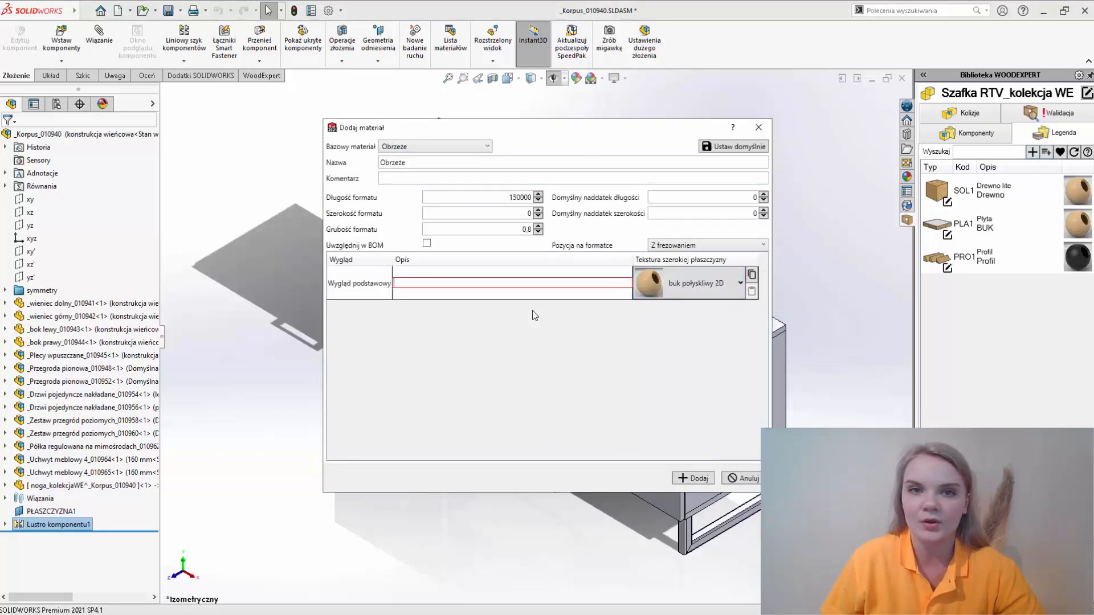
pyautogui.write('BUK')
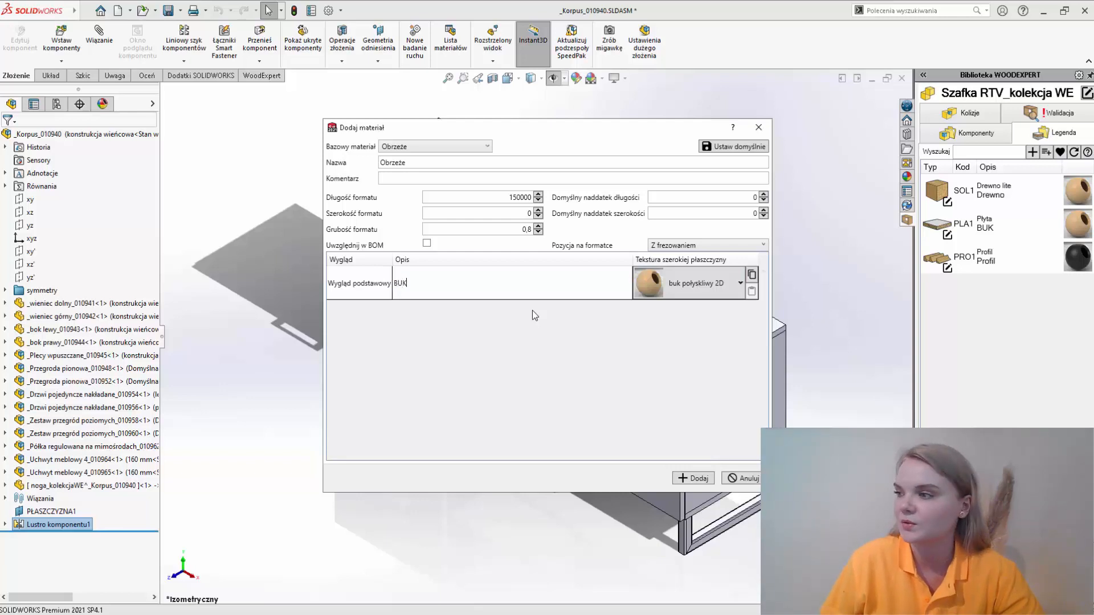
pyautogui.press('Return')
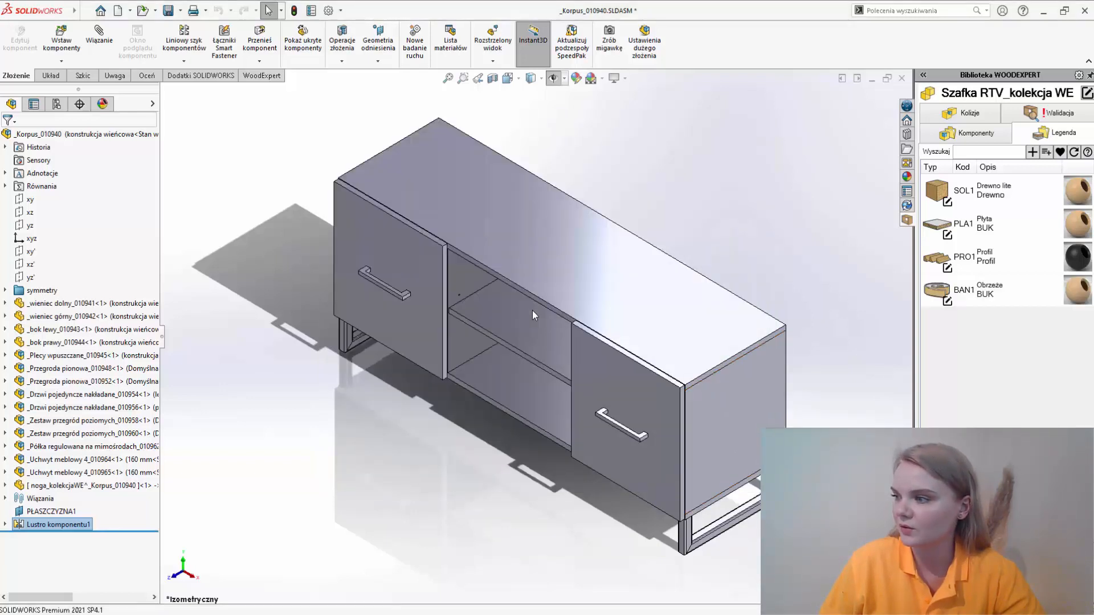
# Step: Give the Płyta material's Wygląd 1 appearance the wide-face texture sosna połyskliwa 2D and the description SOSNA, and save it
pyautogui.click(946, 235)
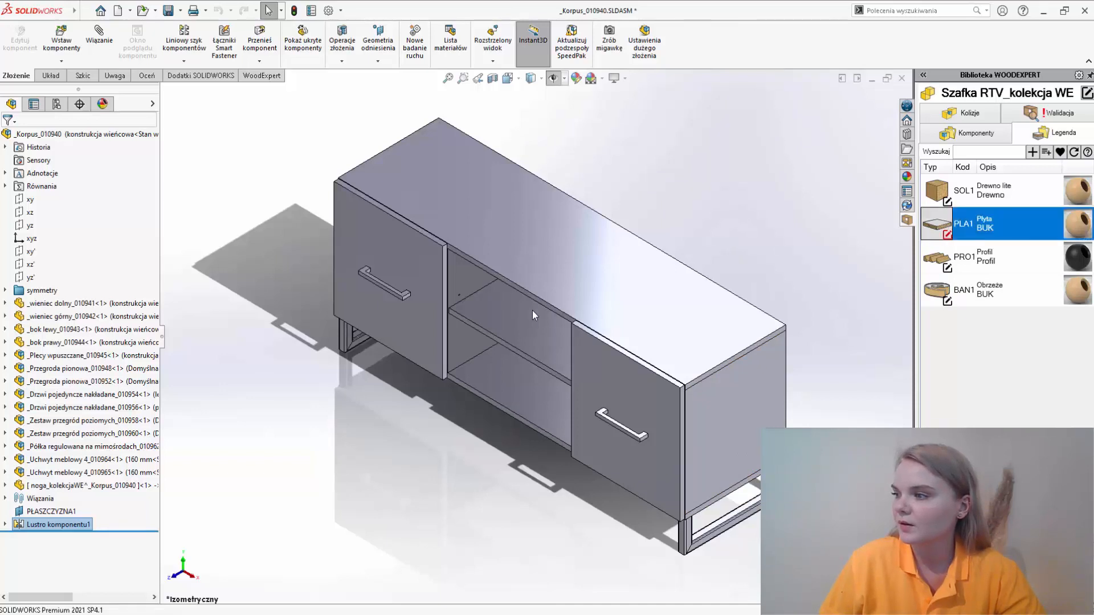
pyautogui.click(640, 389)
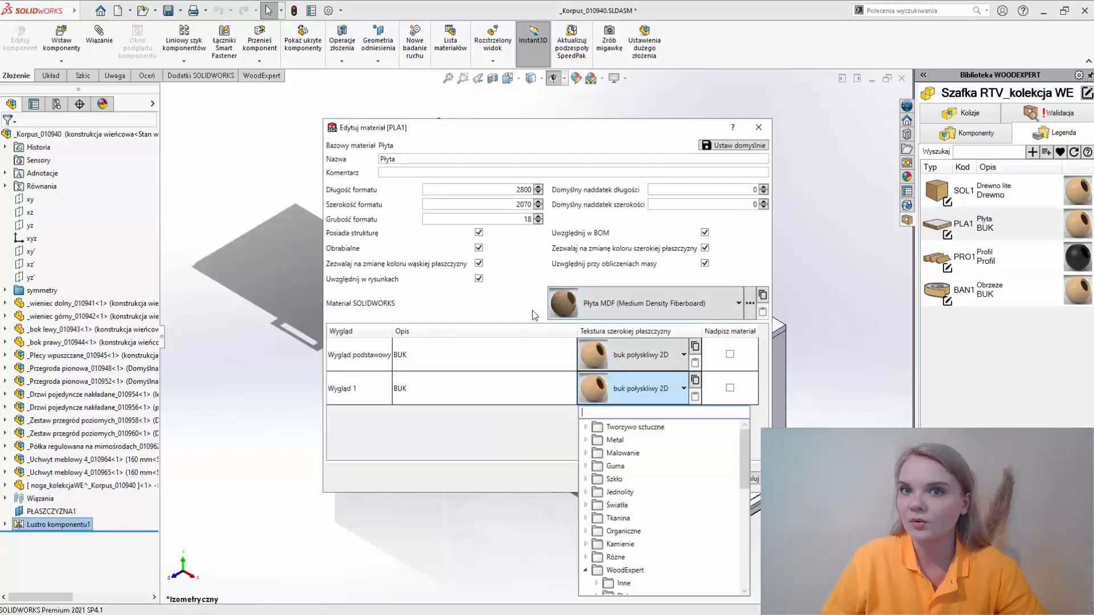
pyautogui.scroll(-9, 664, 507)
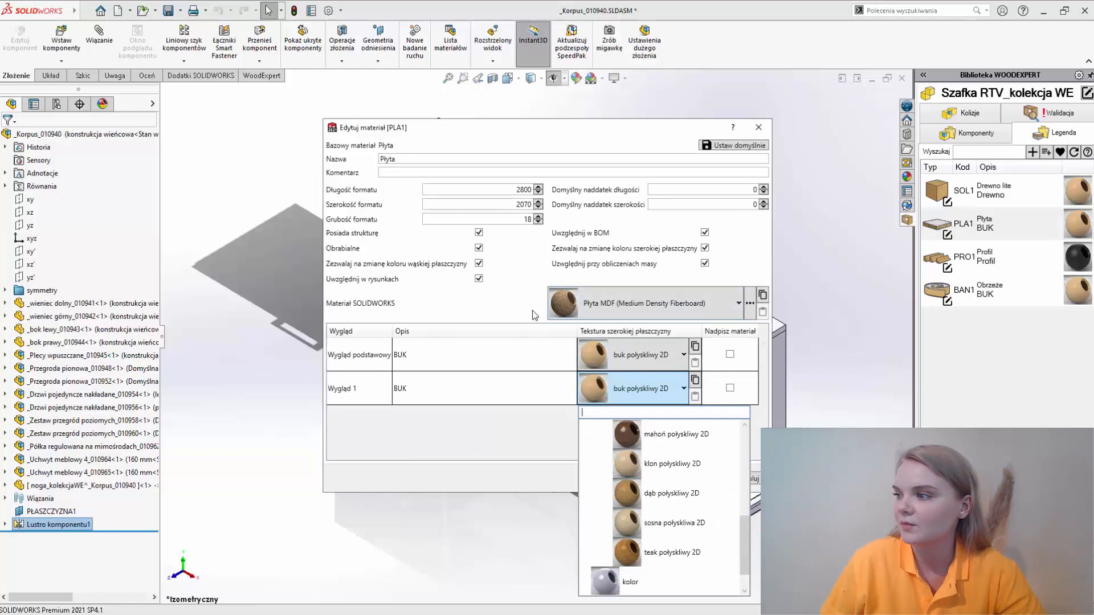
pyautogui.click(673, 522)
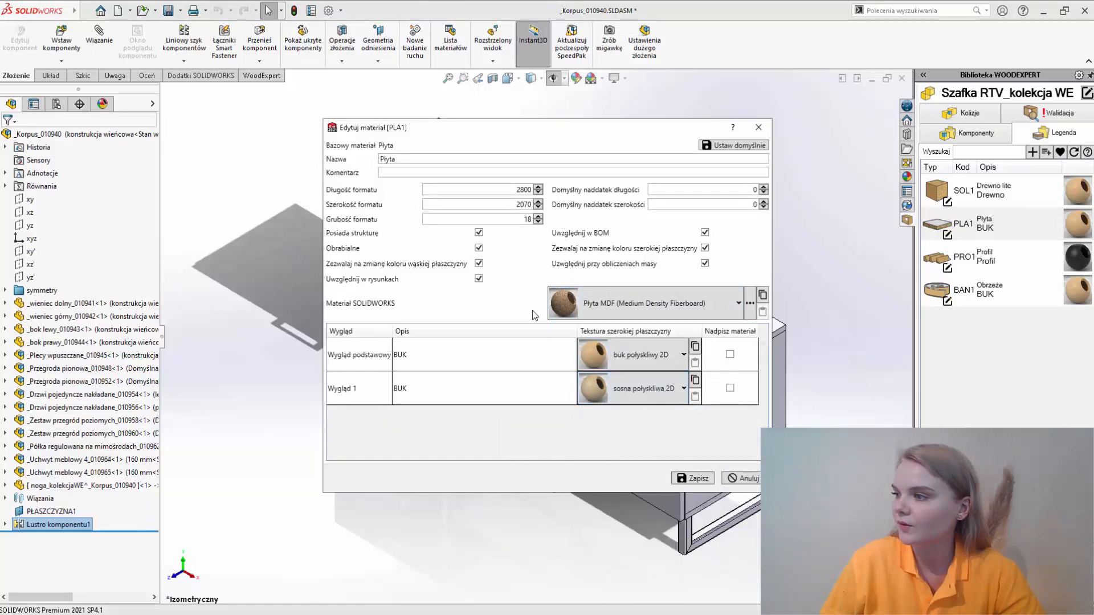
pyautogui.click(693, 478)
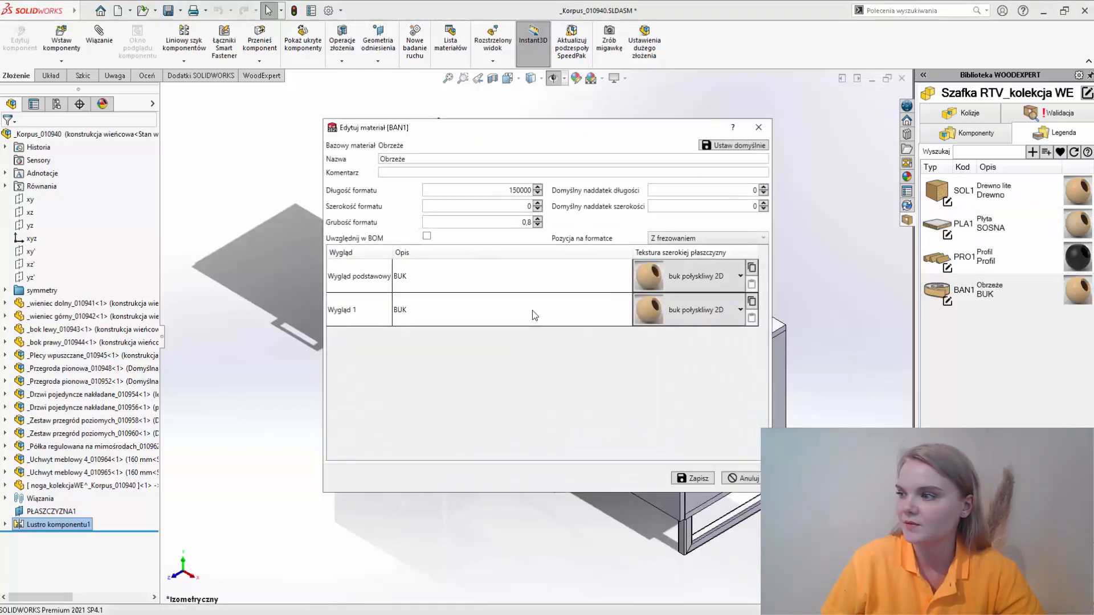
# Step: Give the Obrzeże material's Wygląd 1 appearance the texture sosna połyskliwa 2D and the description SOSNA
pyautogui.click(740, 310)
pyautogui.scroll(-8, 718, 422)
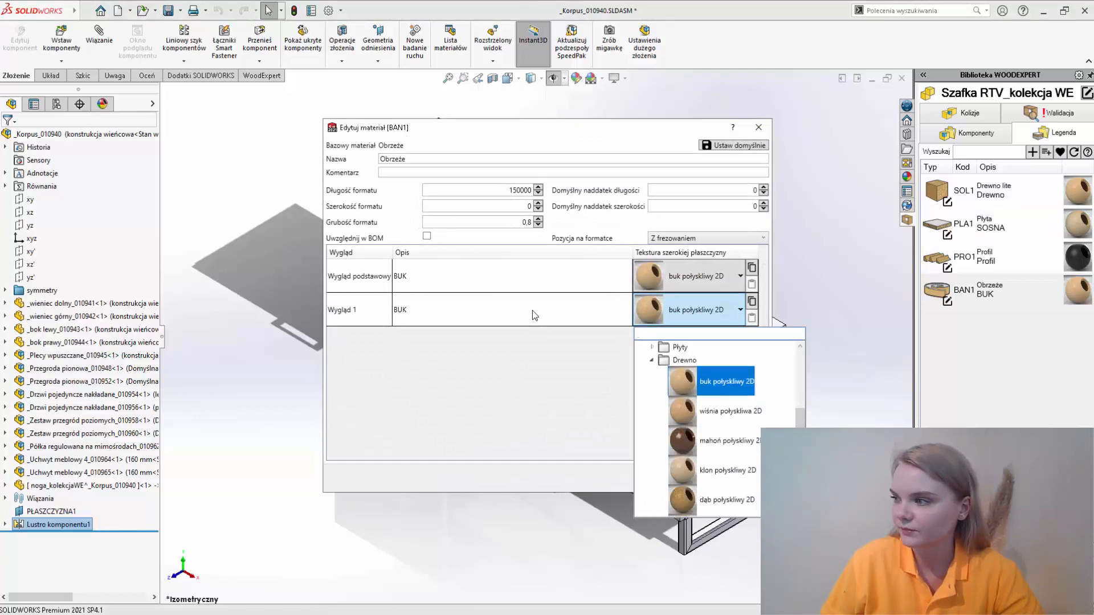
pyautogui.click(723, 471)
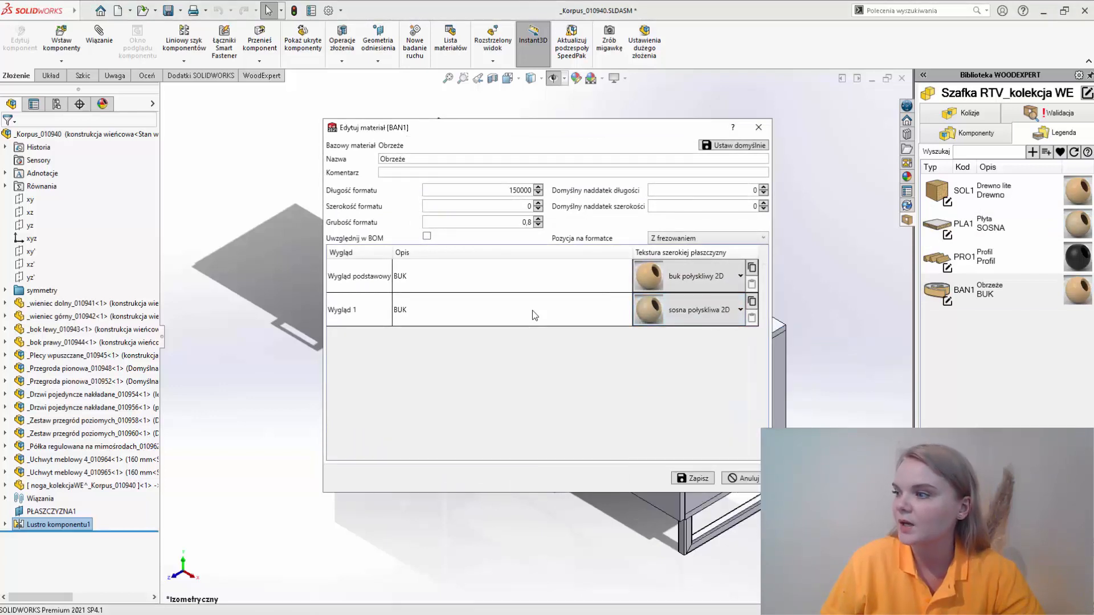
pyautogui.hotkey('ctrl', 'a')
pyautogui.write('SOSN')
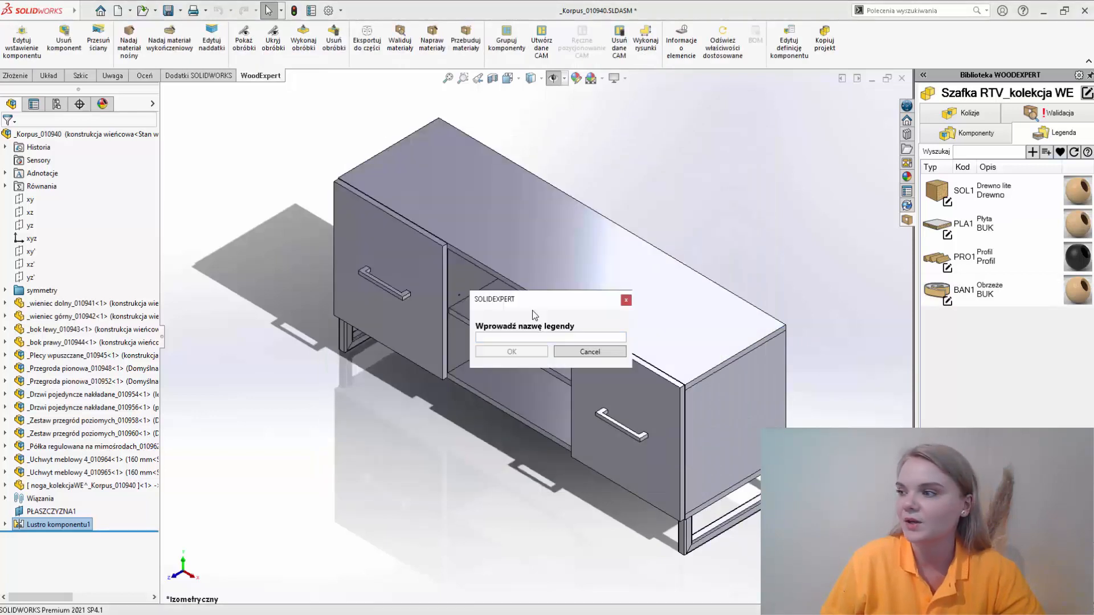
# Step: Save the project's material legend under the name Kolekcja WE_02
pyautogui.write('Kolekcja WE_02')
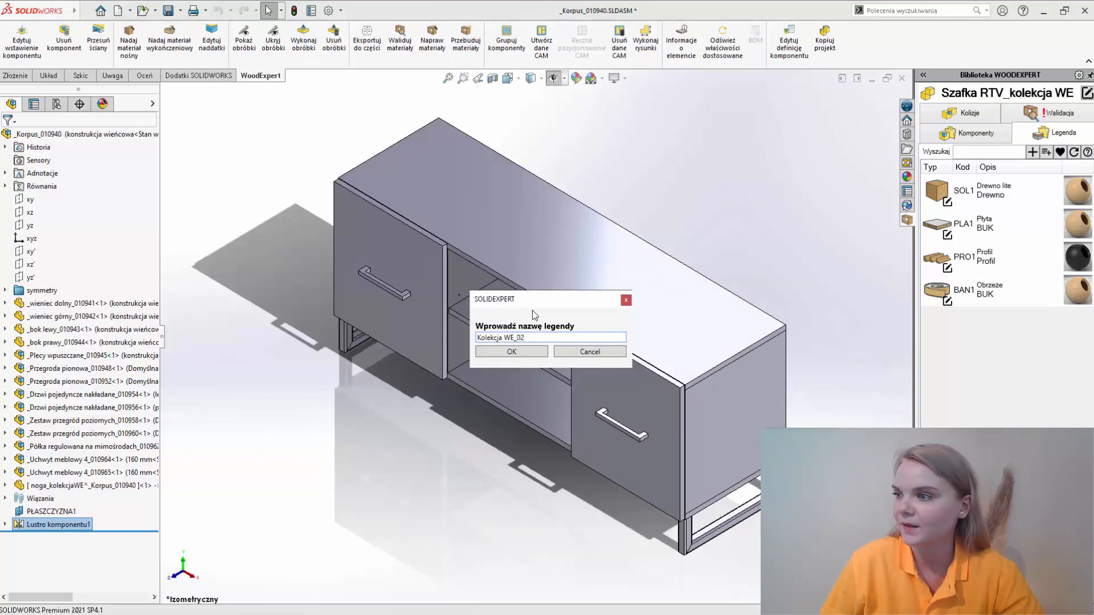
pyautogui.press('Return')
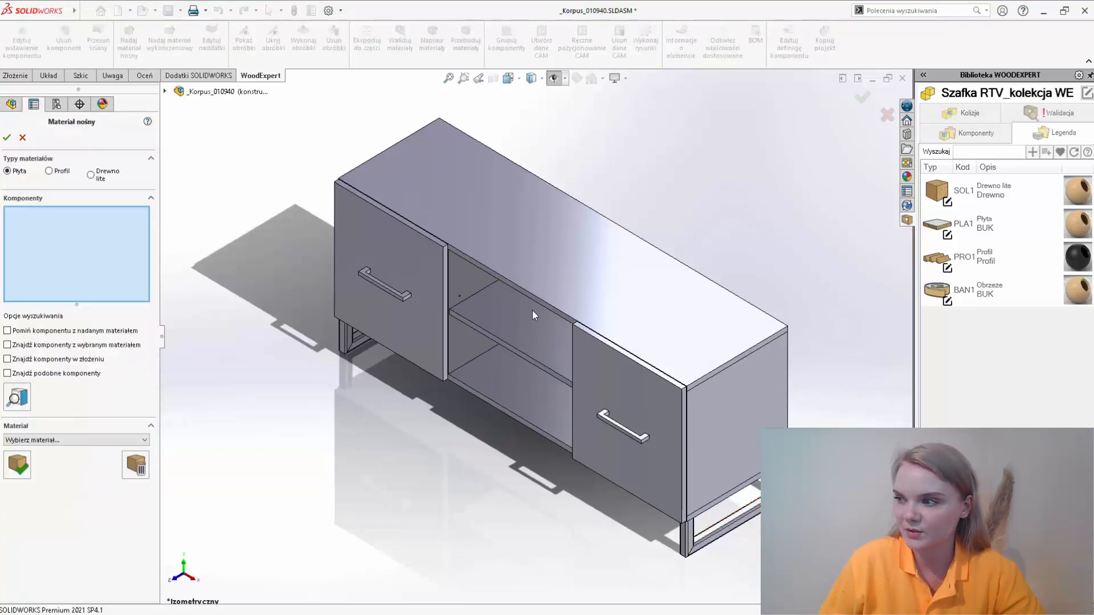
# Step: Assign PLA1-Płyta as the carrier material to all board components of the cabinet
pyautogui.hotkey('ctrl', 'a')
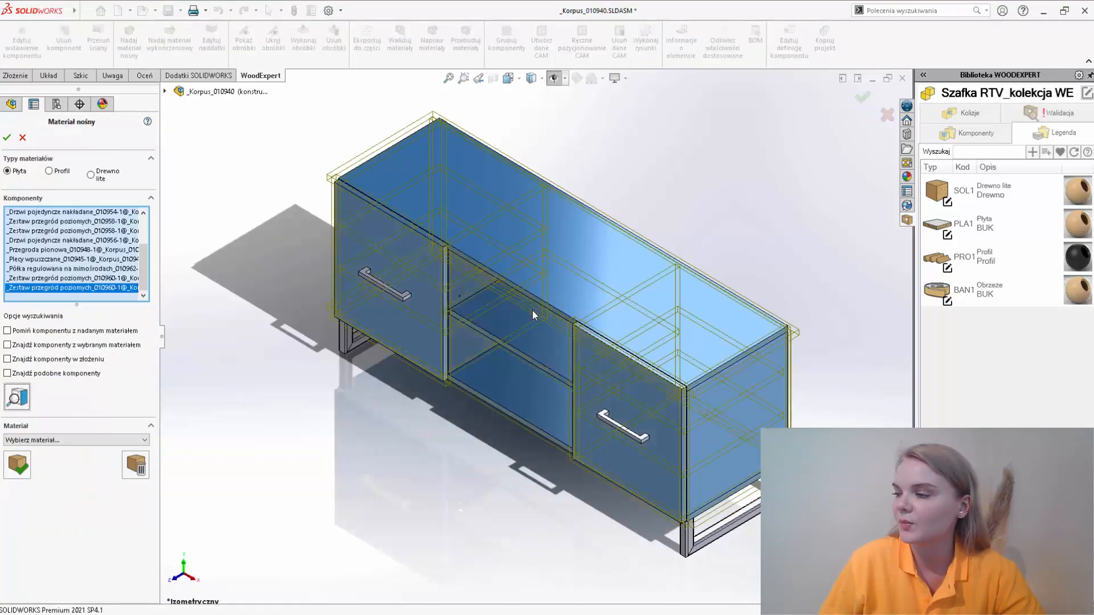
pyautogui.click(77, 440)
pyautogui.click(72, 458)
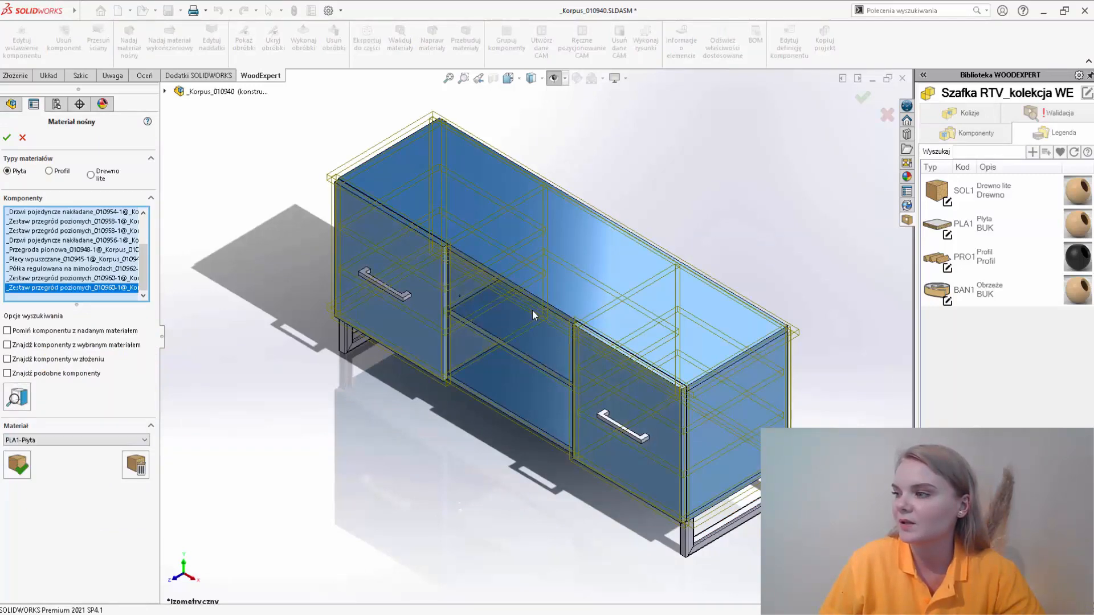
pyautogui.click(17, 465)
# Step: Start applying an Obrzeże finishing material and select the top panel's front edge face and the adjoining narrow face of the door
pyautogui.scroll(-5, 534, 315)
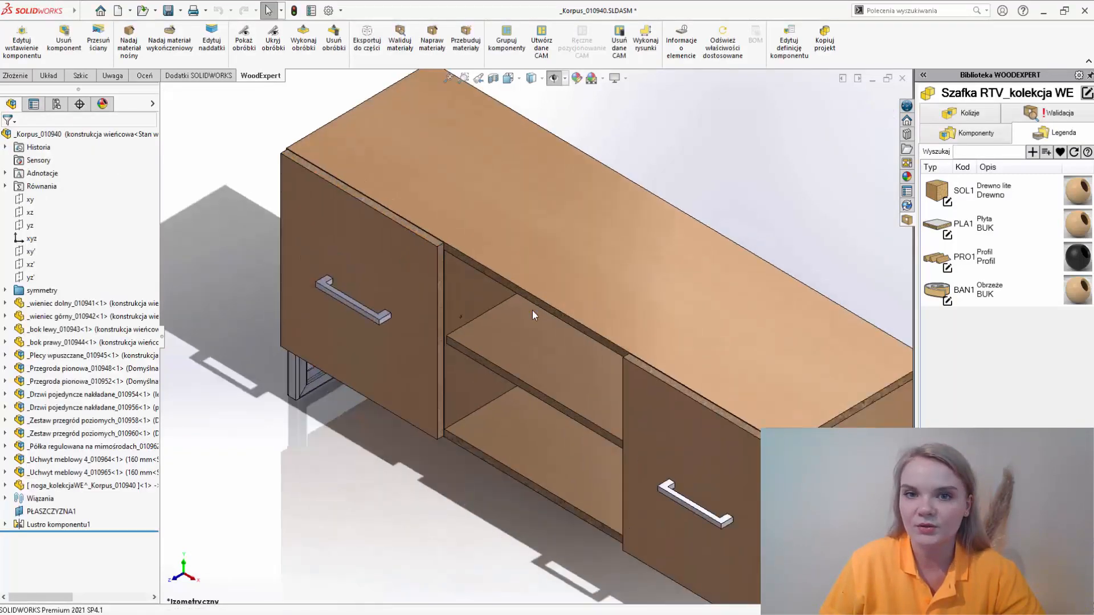
pyautogui.scroll(-3, 533, 315)
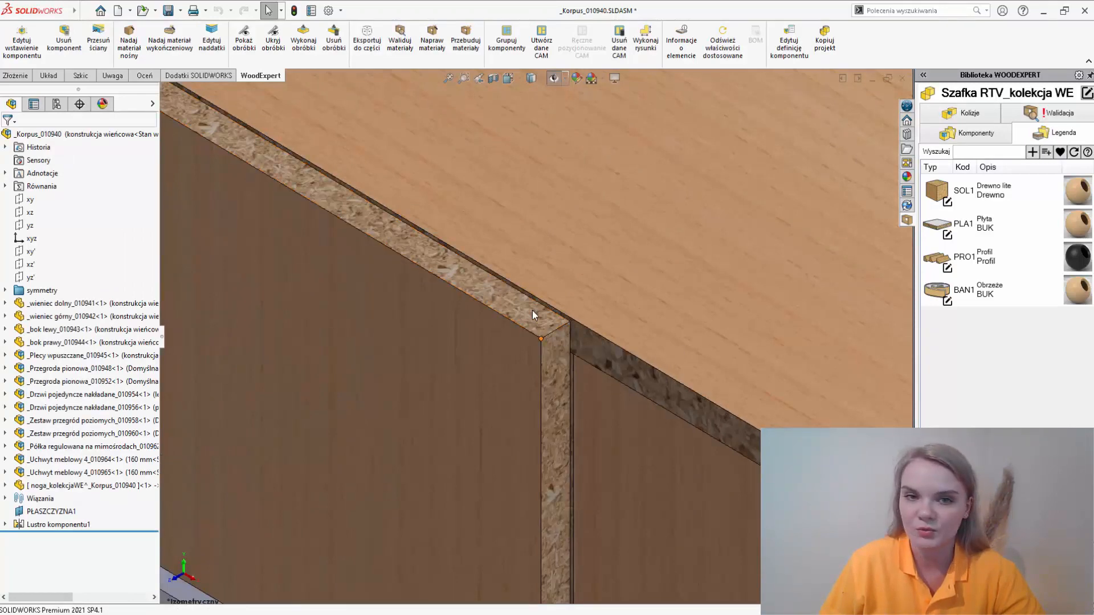
pyautogui.click(169, 35)
pyautogui.scroll(-8, 533, 315)
pyautogui.click(451, 209)
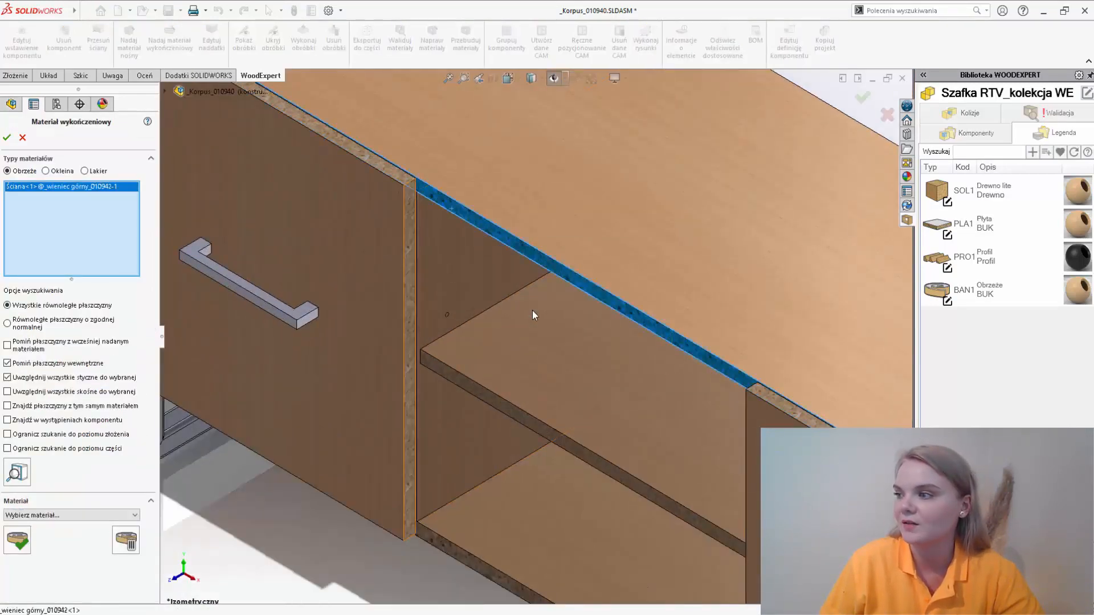
pyautogui.click(408, 193)
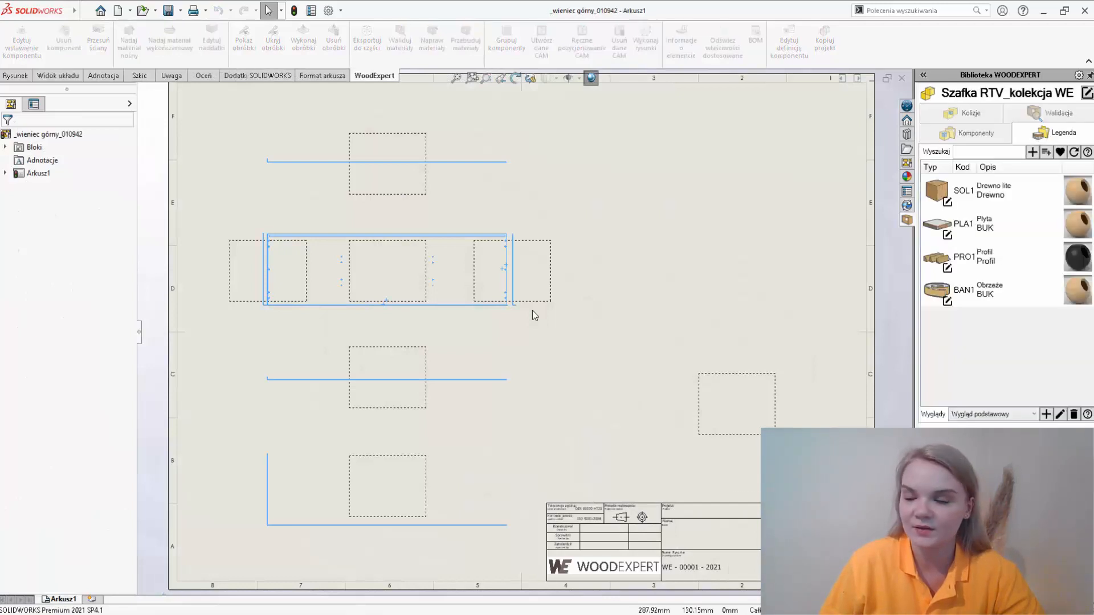
# Step: Examine the top panel's production drawing, checking its dimensions, drilled holes, grain direction and edging marks
pyautogui.scroll(-5, 535, 315)
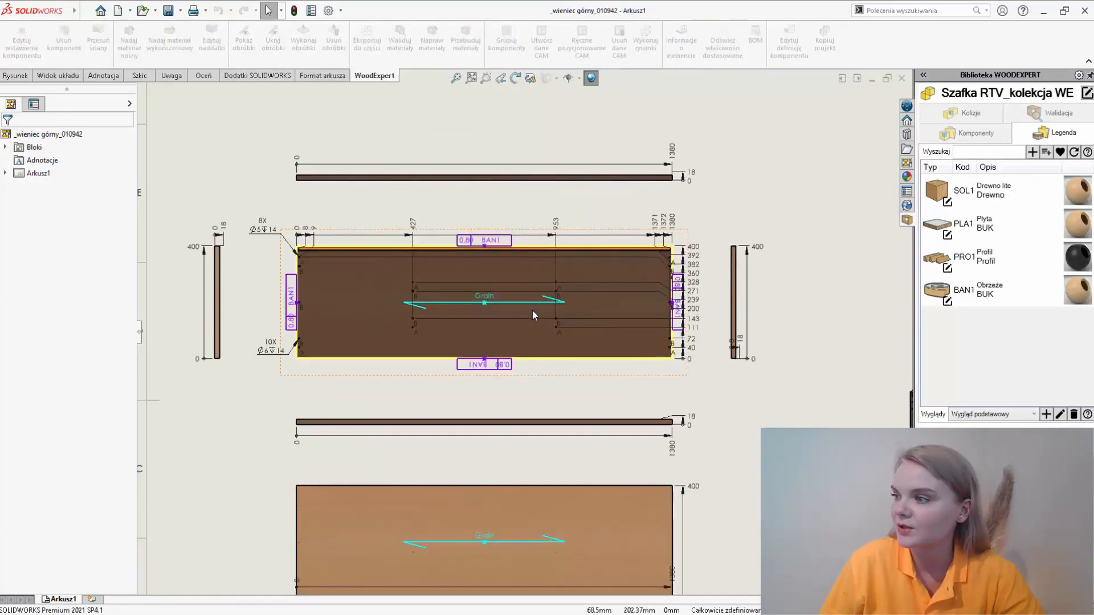
pyautogui.scroll(-1, 535, 315)
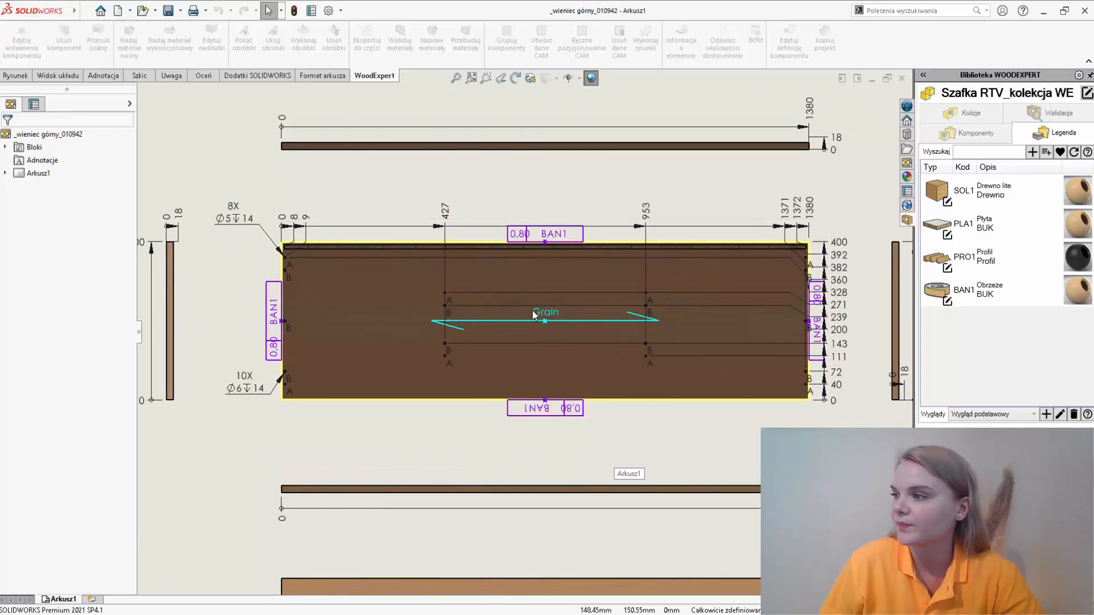
pyautogui.scroll(-2, 534, 315)
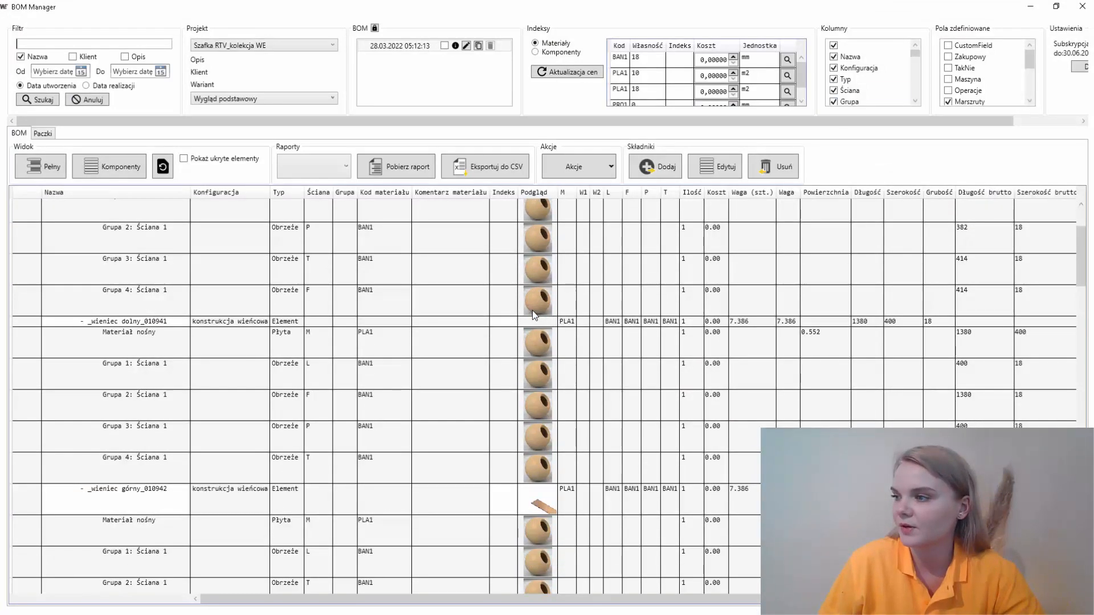
# Step: Review the panel and edging rows in BOM Manager and hide the Podgląd column
pyautogui.scroll(-4, 534, 315)
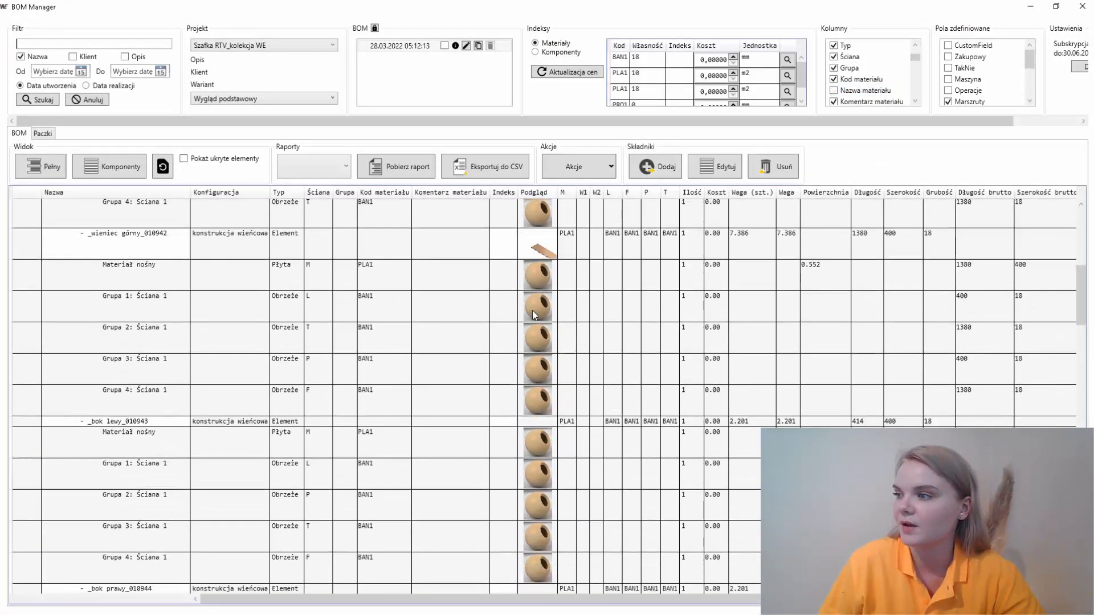
pyautogui.scroll(-1, 535, 315)
pyautogui.scroll(-15, 534, 315)
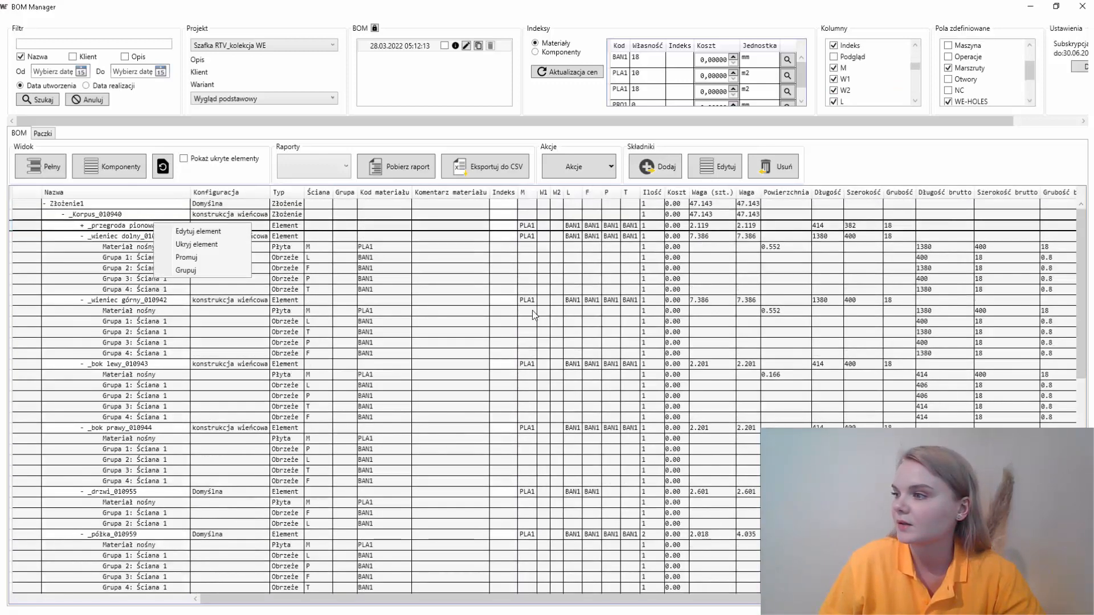
# Step: Open the nominal dimensions of the element _przegroda pionowa_010953 for editing and cancel the editor
pyautogui.press('Tab')
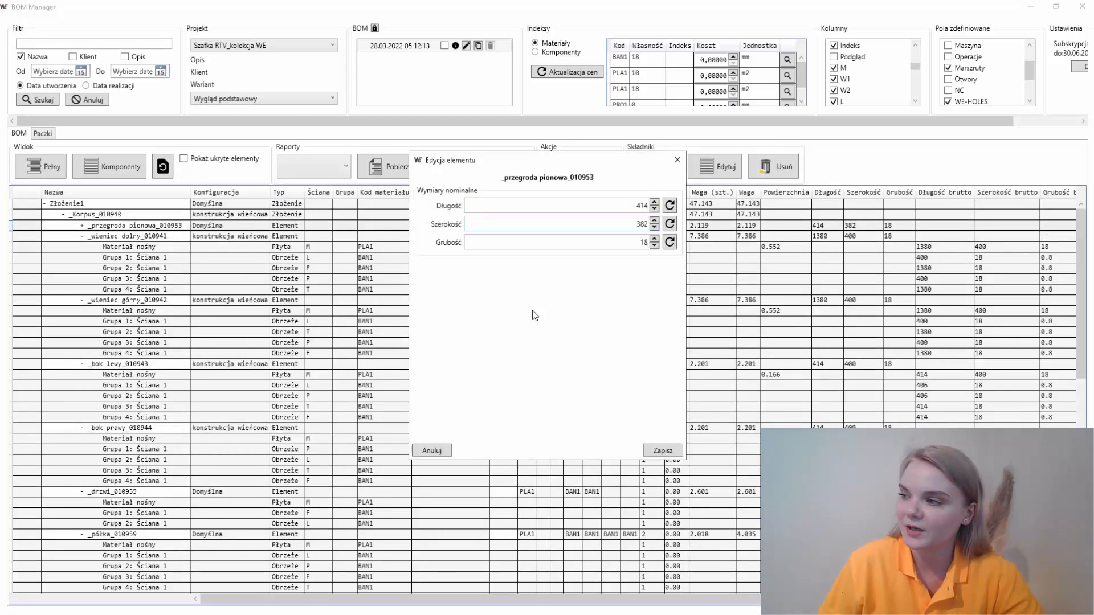
pyautogui.press('Escape')
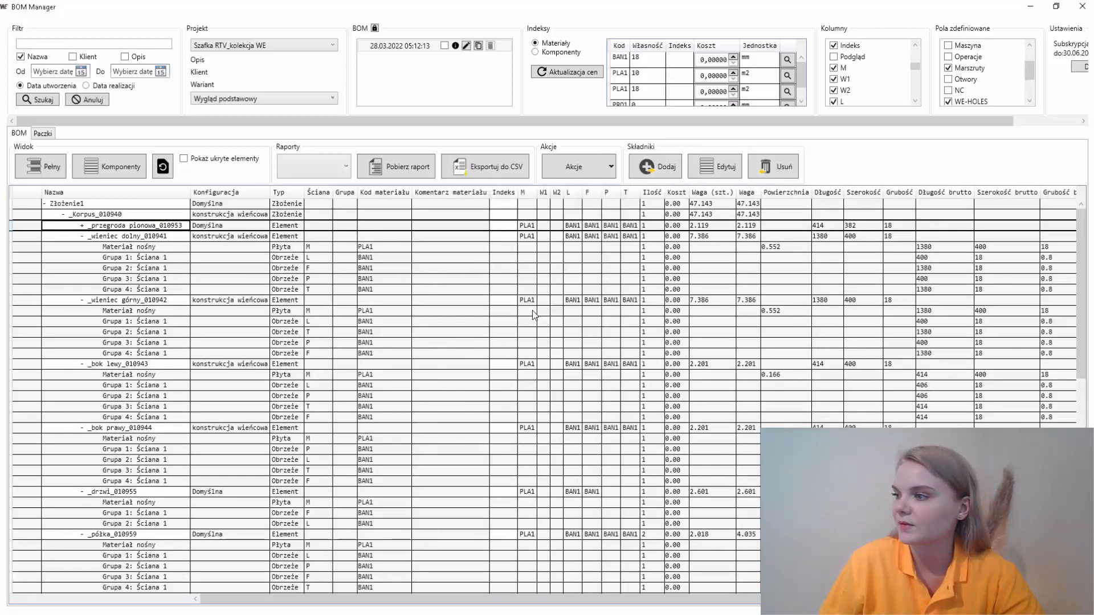
# Step: Export the BOM to a CSV file and look through its rows and columns in Excel
pyautogui.click(535, 315)
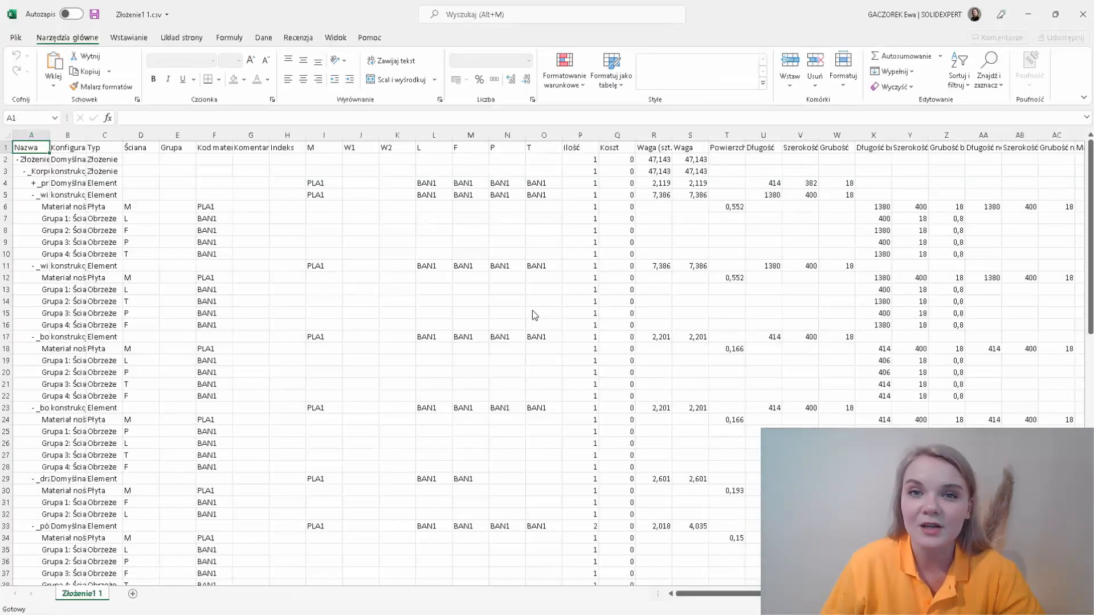
pyautogui.scroll(-3, 535, 315)
pyautogui.scroll(2, 535, 315)
pyautogui.hscroll(2, 535, 315)
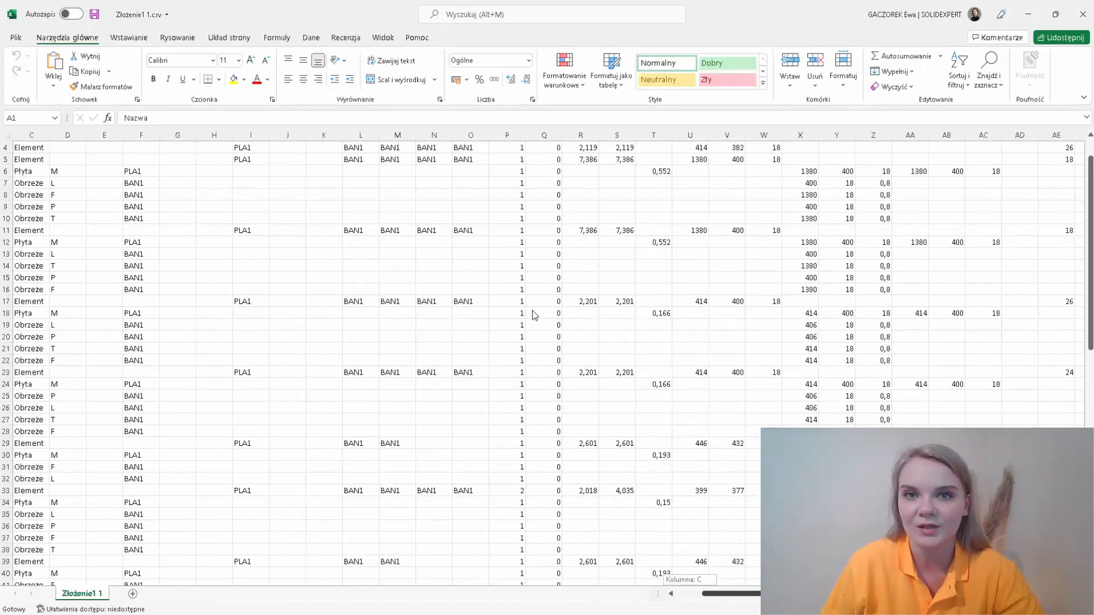
pyautogui.hscroll(-2, 535, 315)
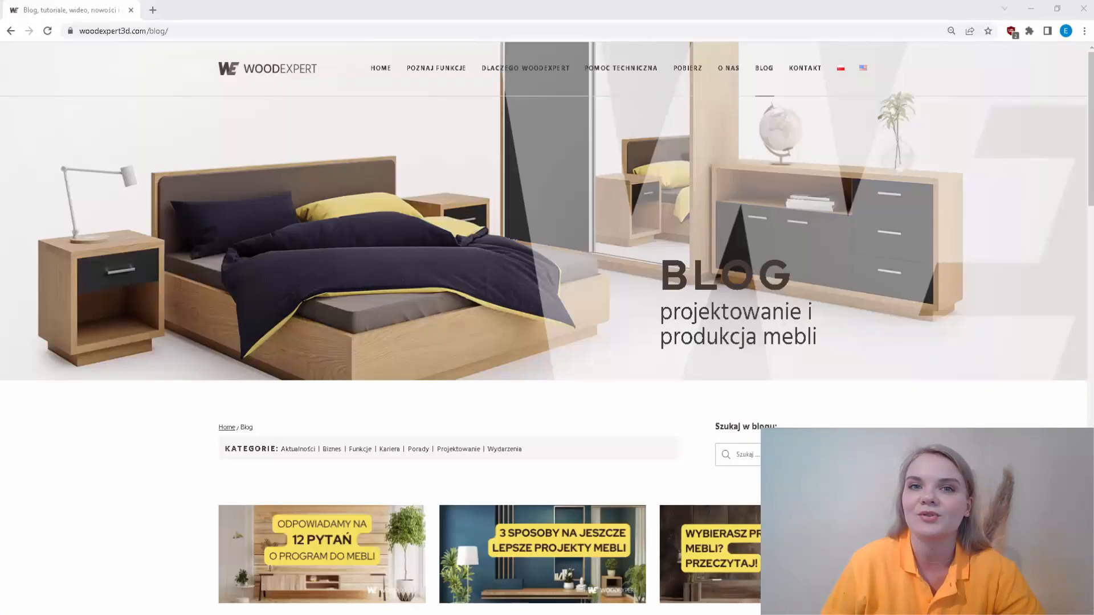
# Step: Switch to the browser and look through the article listing on the WOODEXPERT blog
pyautogui.scroll(-3, 547, 308)
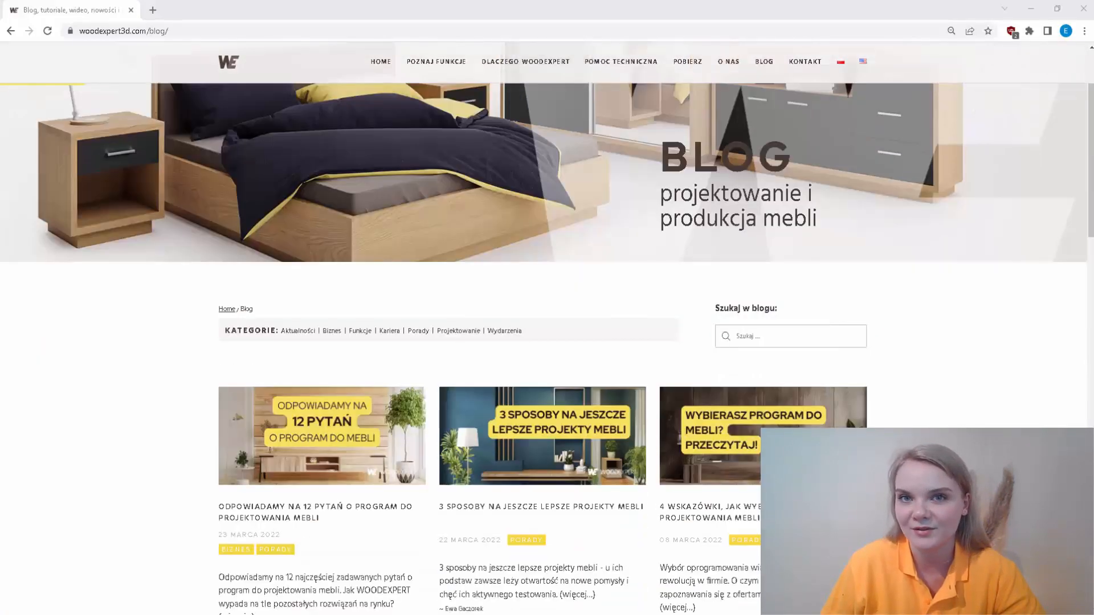
pyautogui.scroll(-5, 547, 307)
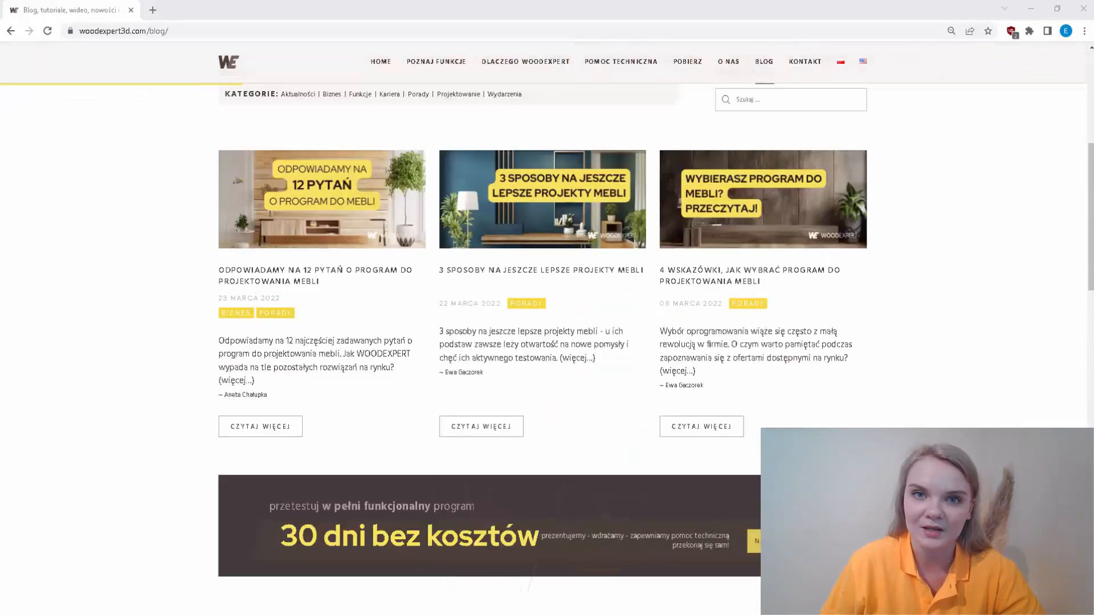
pyautogui.scroll(-3, 547, 308)
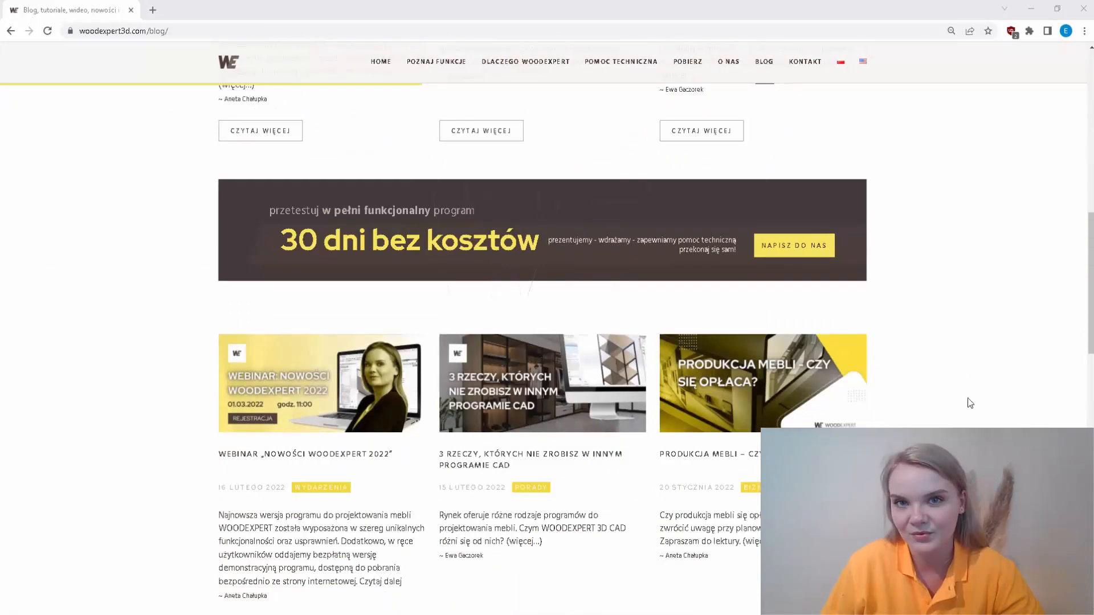
pyautogui.scroll(5, 971, 403)
# Step: Open the website's Pobierz page and look through the demo version, brochure and training offers
pyautogui.click(683, 63)
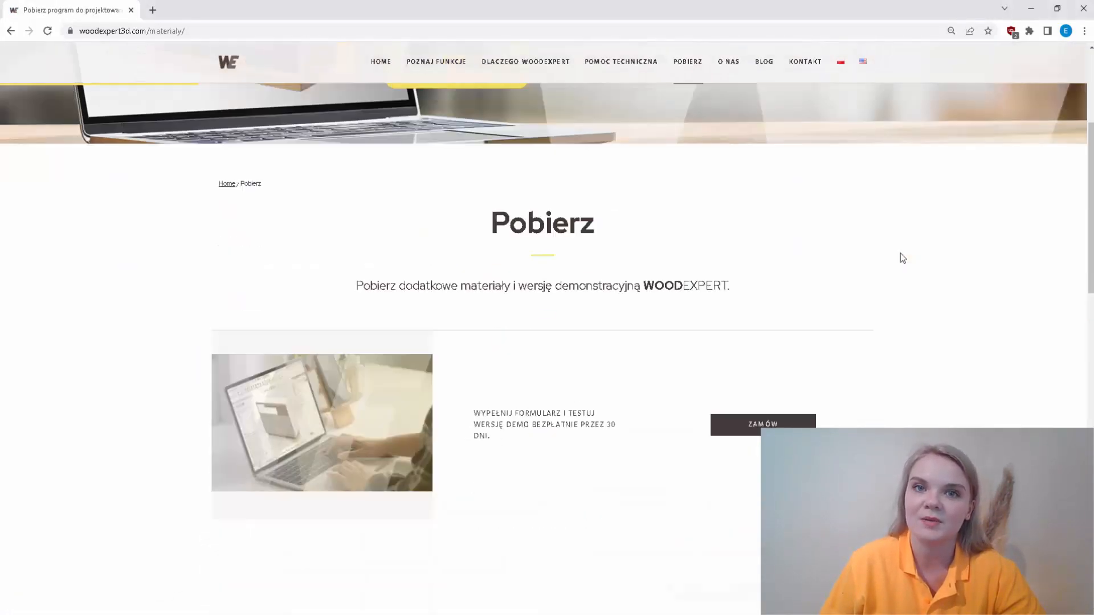
pyautogui.scroll(-10, 900, 253)
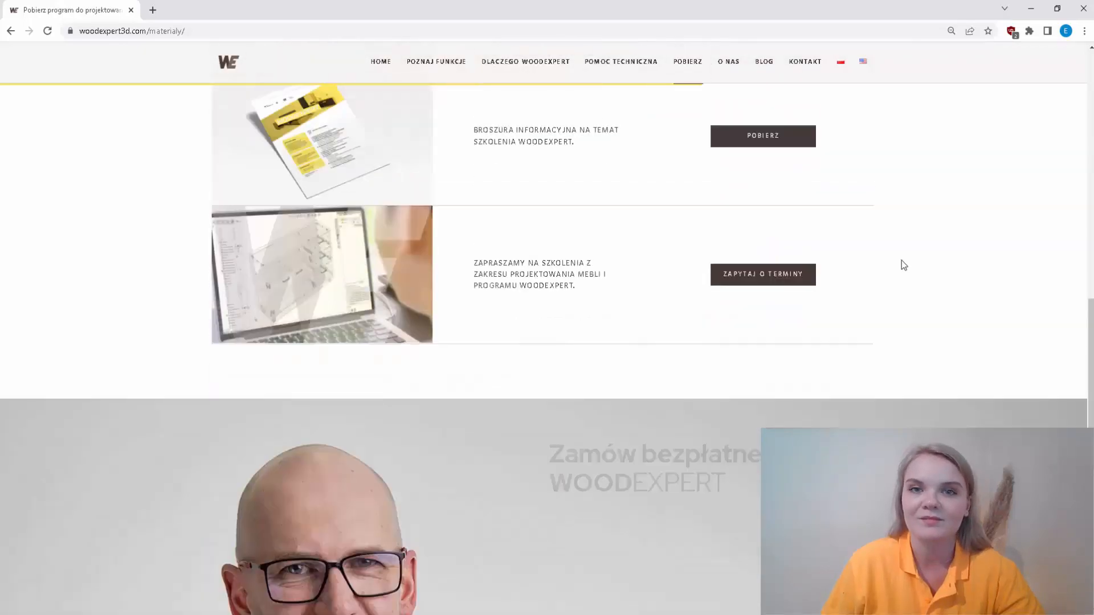
pyautogui.scroll(-5, 901, 261)
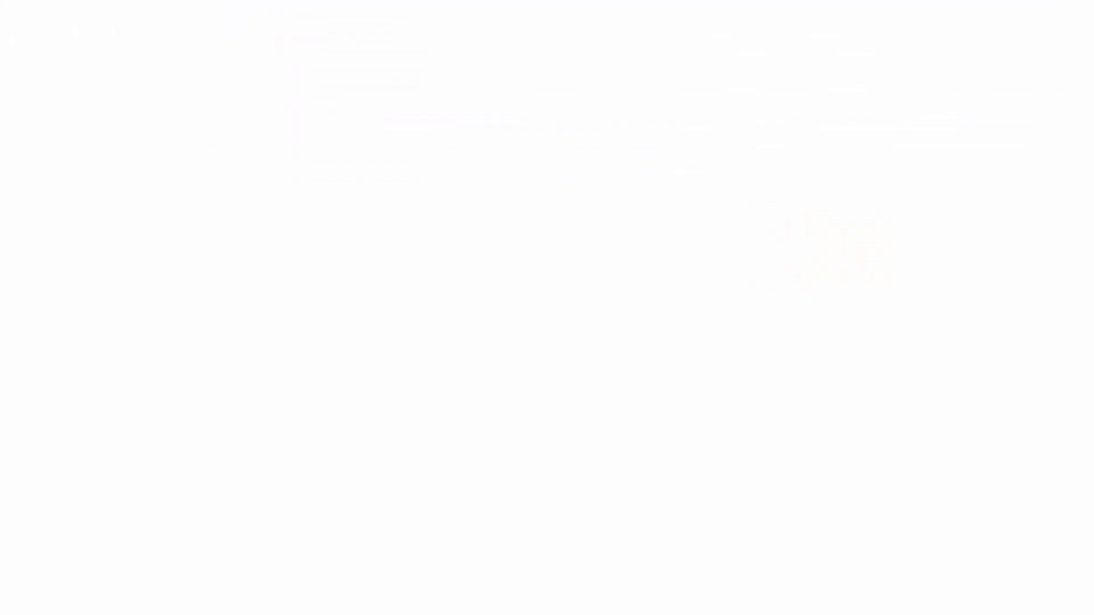